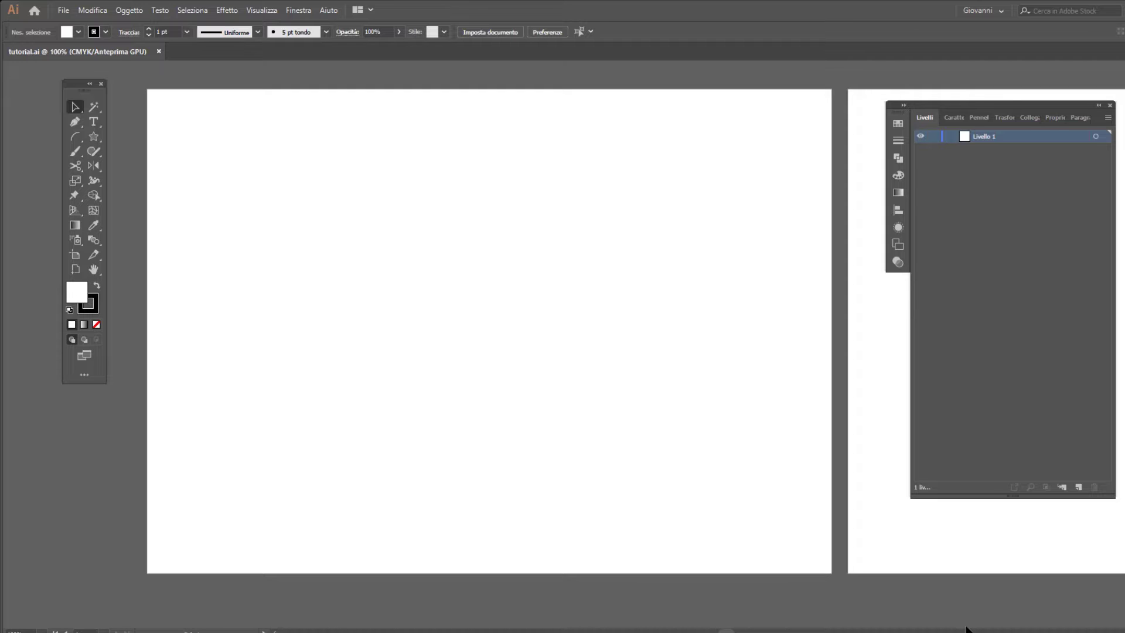
Draw a circle with the Ellipse tool near the lower left of the artboard.
{"action": "left_click", "coordinate": [93, 137]}
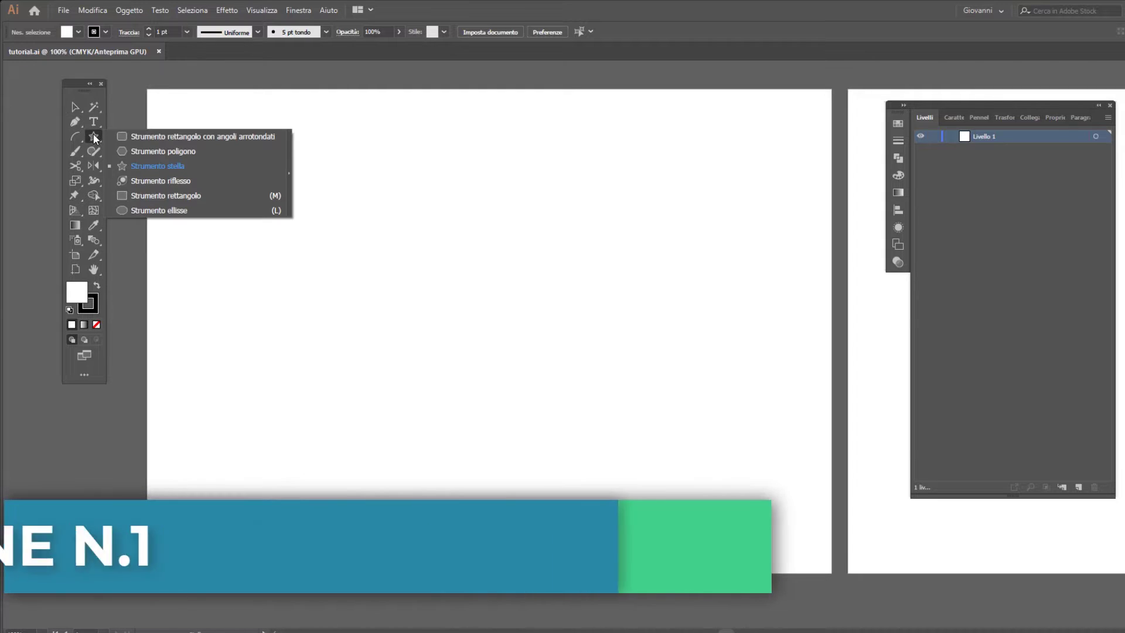
{"action": "left_click", "coordinate": [137, 209]}
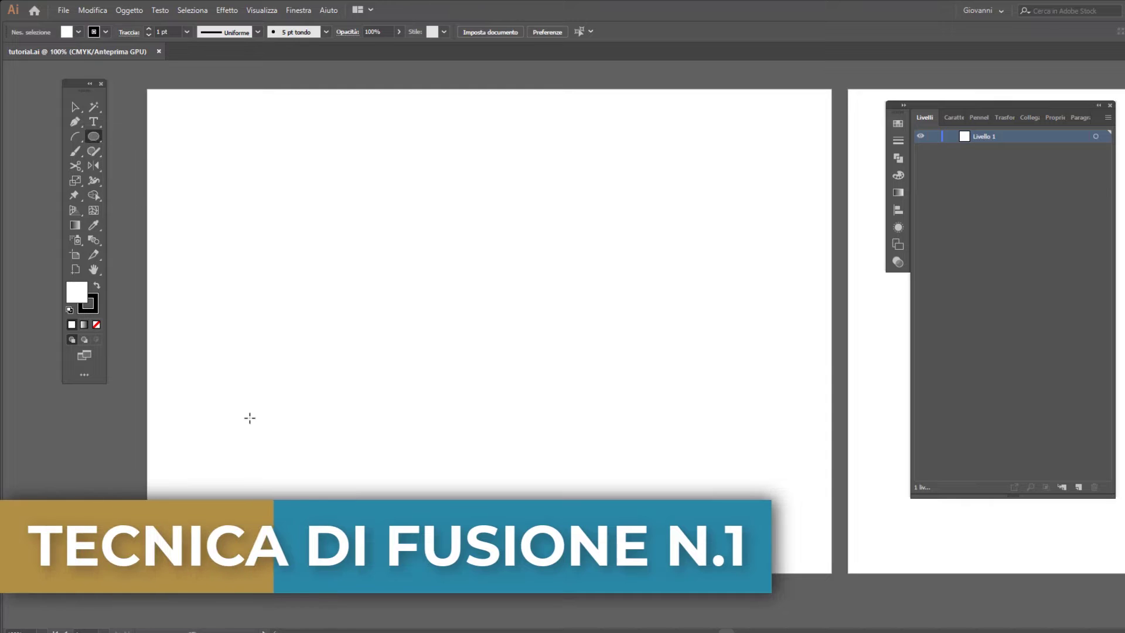
{"action": "left_click_drag", "start_coordinate": [232, 392], "coordinate": [308, 469]}
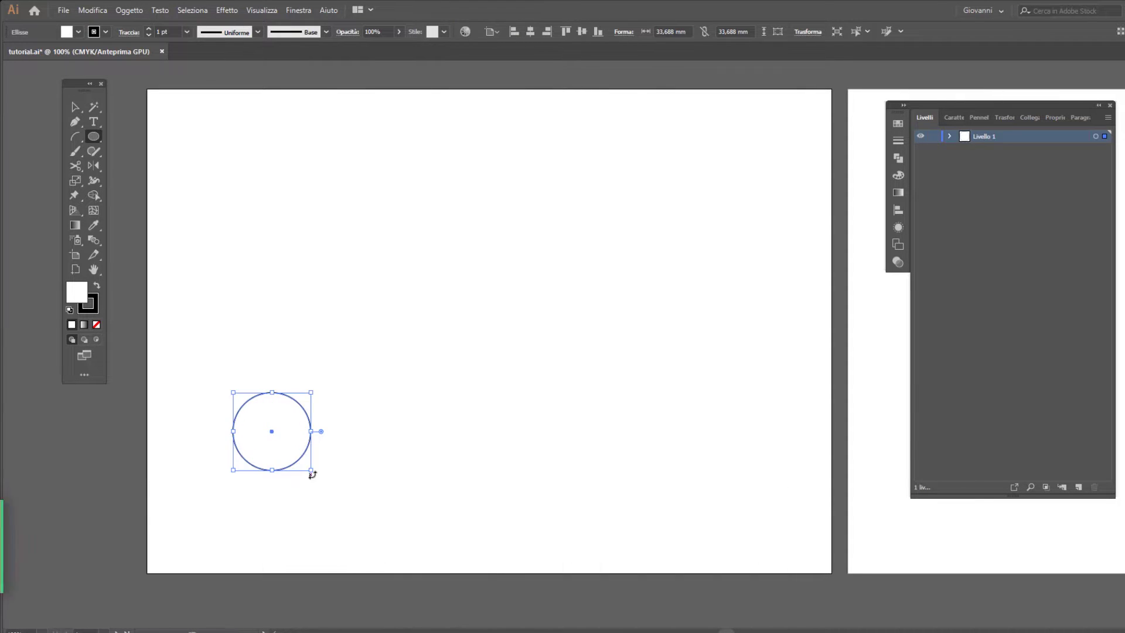
Remove the circle's stroke and fill it with the orange-yellow gradient preset.
{"action": "left_click", "coordinate": [96, 325]}
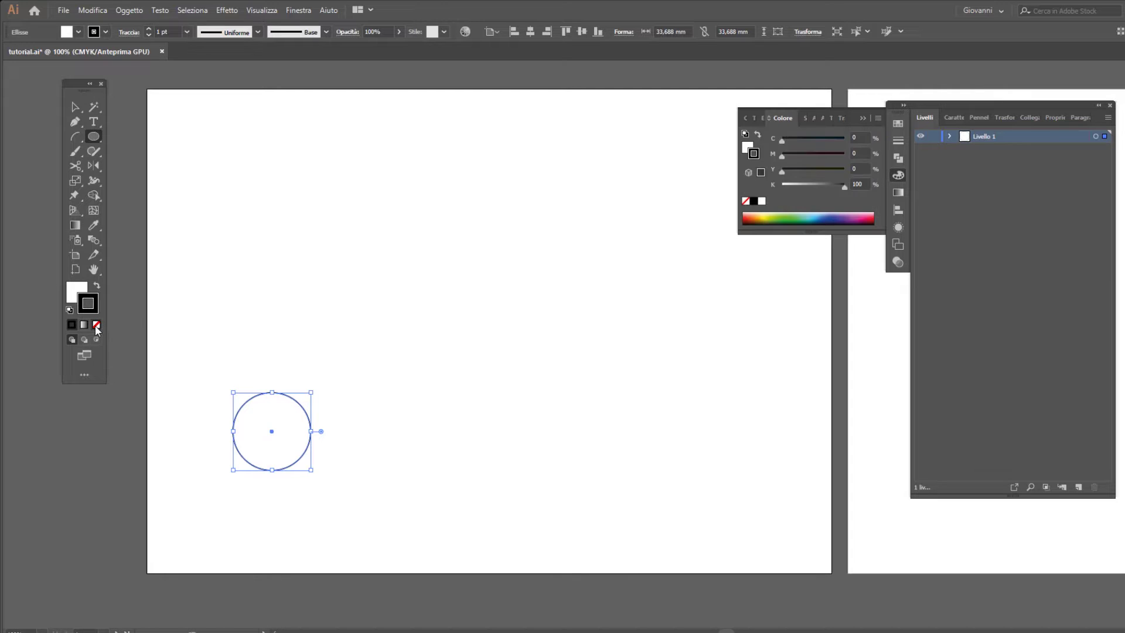
{"action": "left_click", "coordinate": [71, 292]}
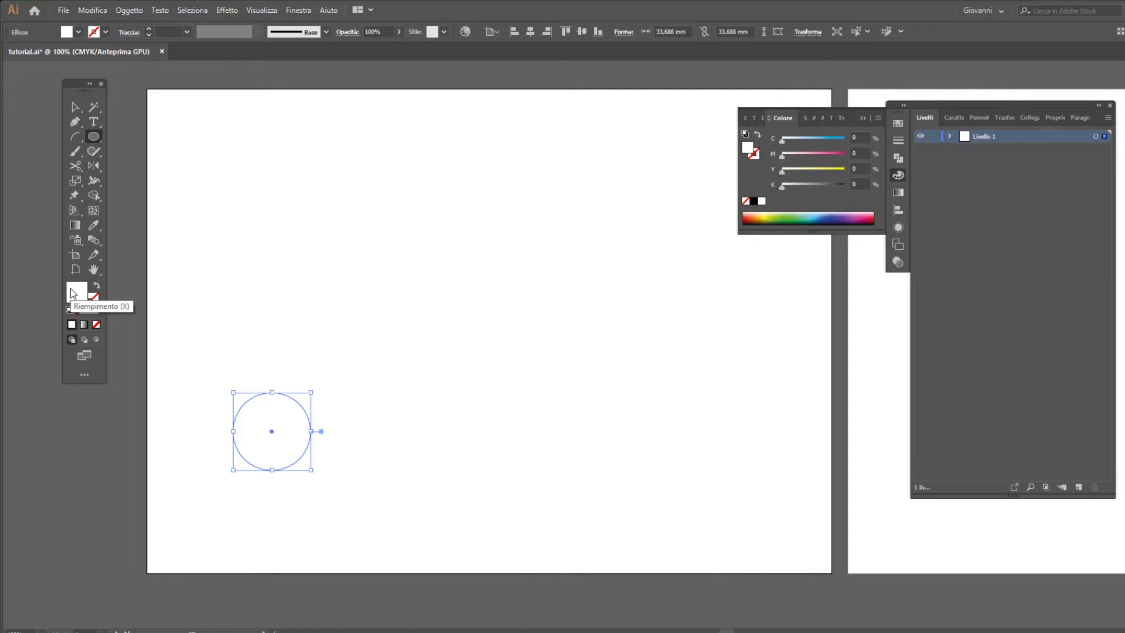
{"action": "left_click", "coordinate": [897, 193]}
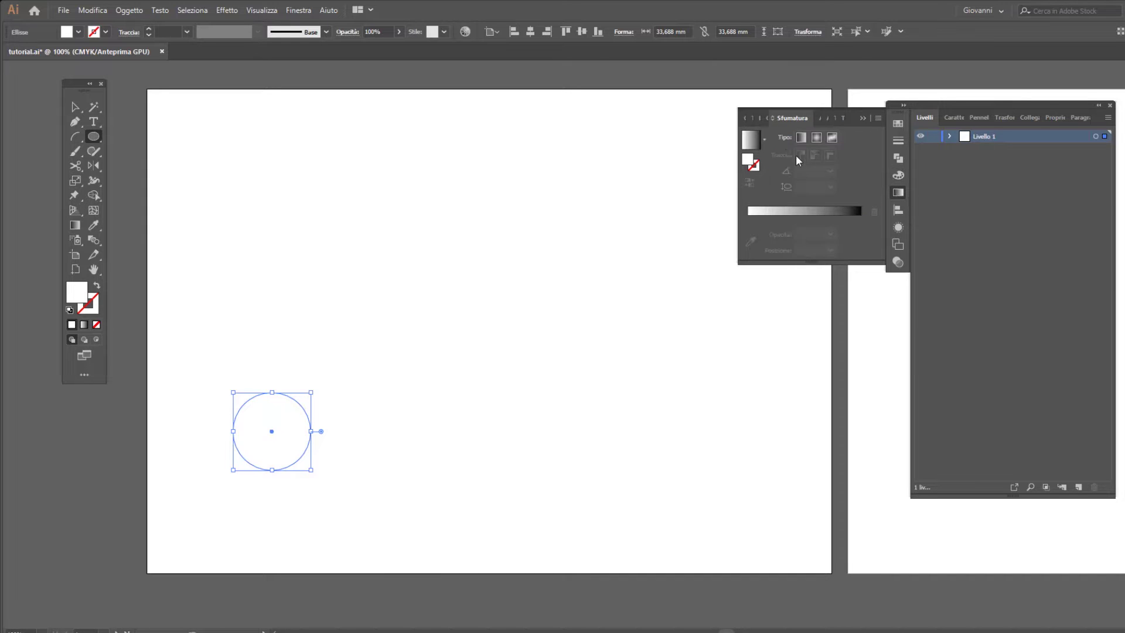
{"action": "left_click", "coordinate": [763, 141]}
{"action": "left_click", "coordinate": [732, 186]}
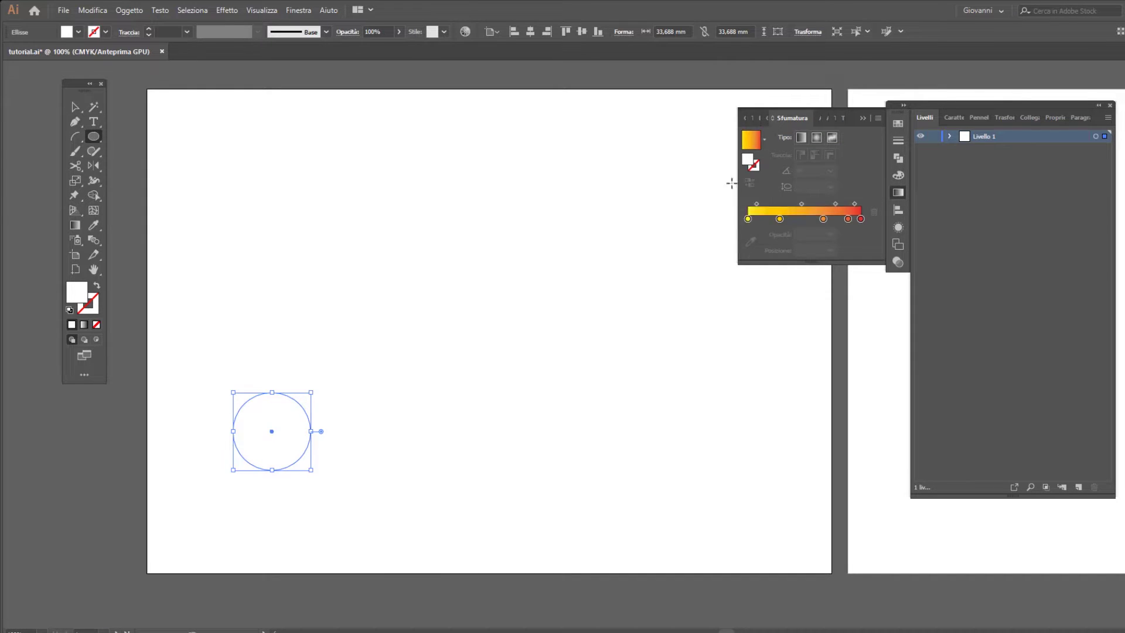
{"action": "left_click", "coordinate": [898, 193]}
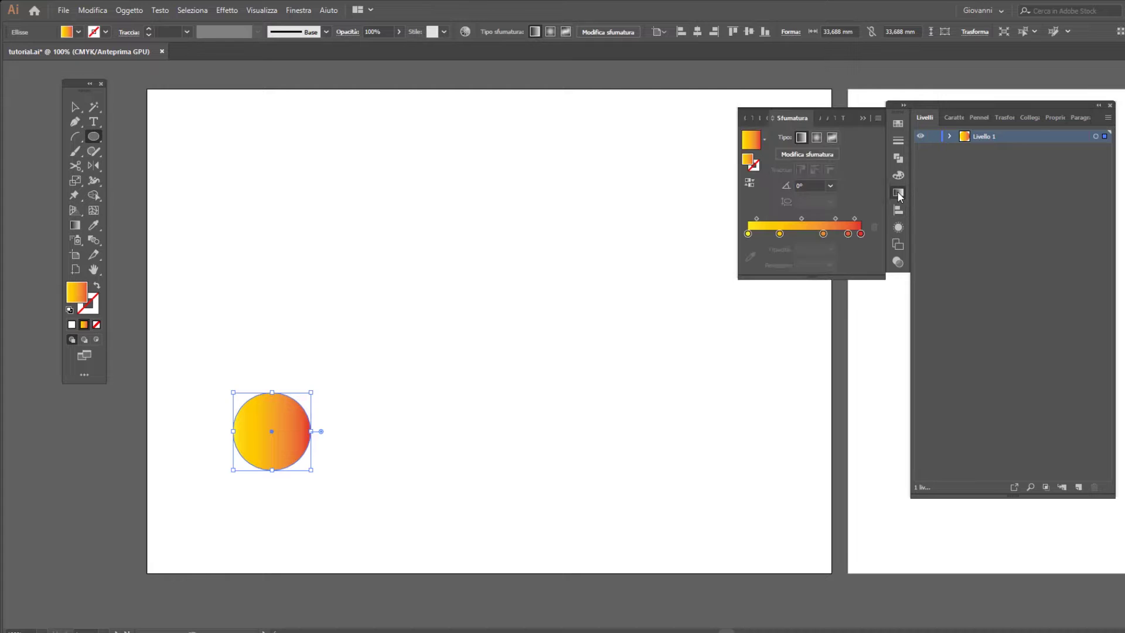
Add a middle gradient stop, push the red stop to the end, and lower the middle's yellow for a pinker tone.
{"action": "left_click", "coordinate": [805, 233]}
{"action": "left_click_drag", "start_coordinate": [848, 233], "coordinate": [860, 233]}
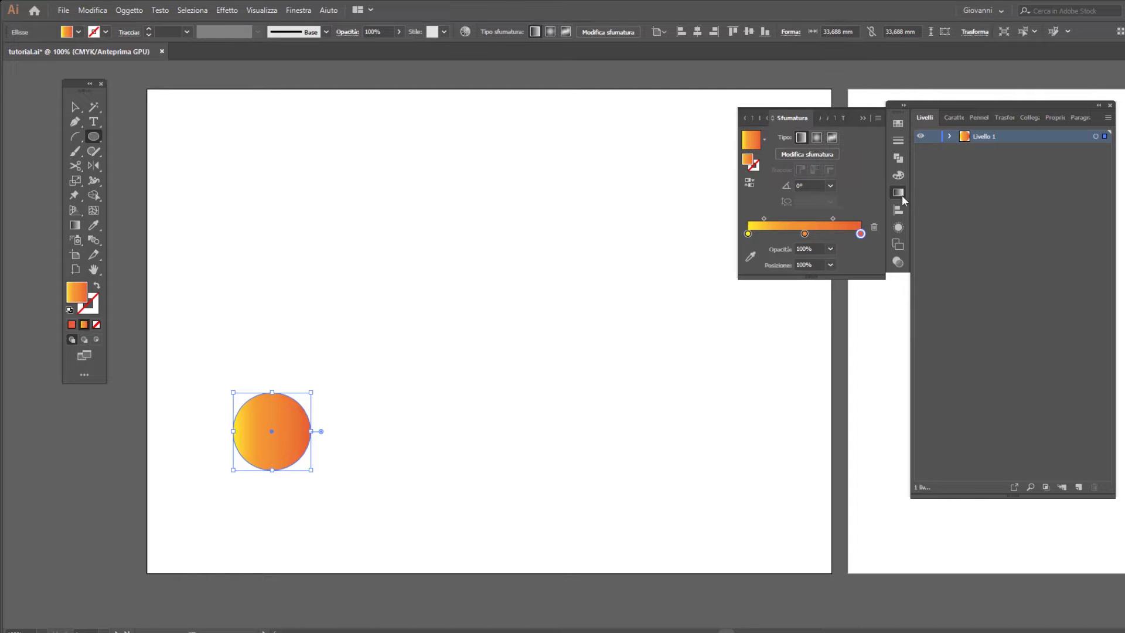
{"action": "double_click", "coordinate": [804, 234]}
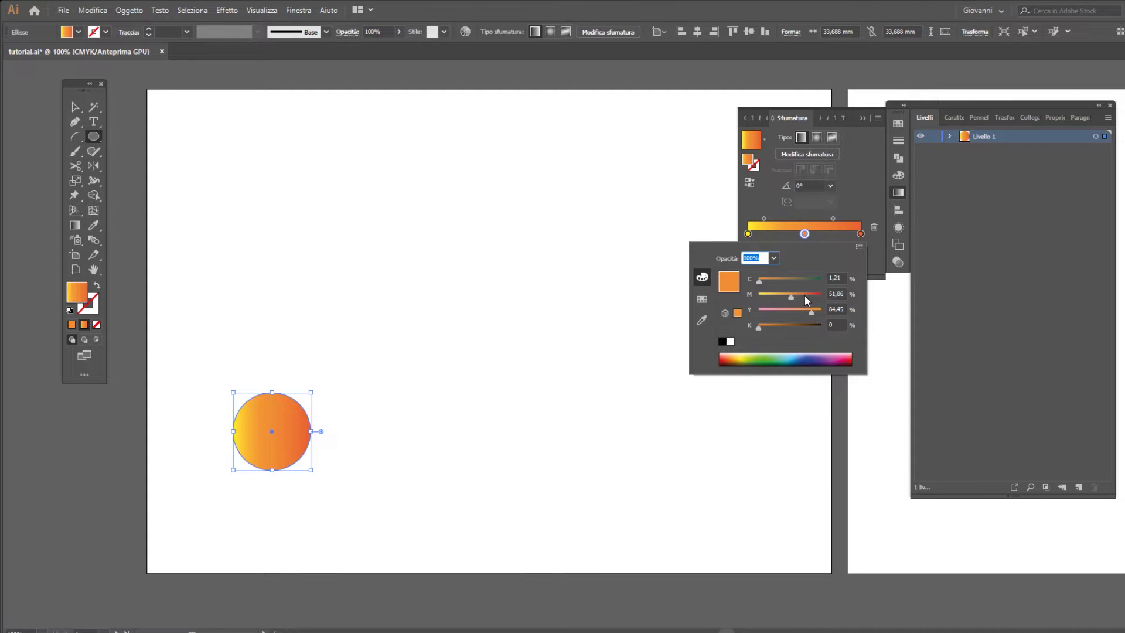
{"action": "left_click_drag", "start_coordinate": [804, 295], "coordinate": [792, 295]}
{"action": "left_click", "coordinate": [785, 309]}
{"action": "left_click", "coordinate": [804, 233]}
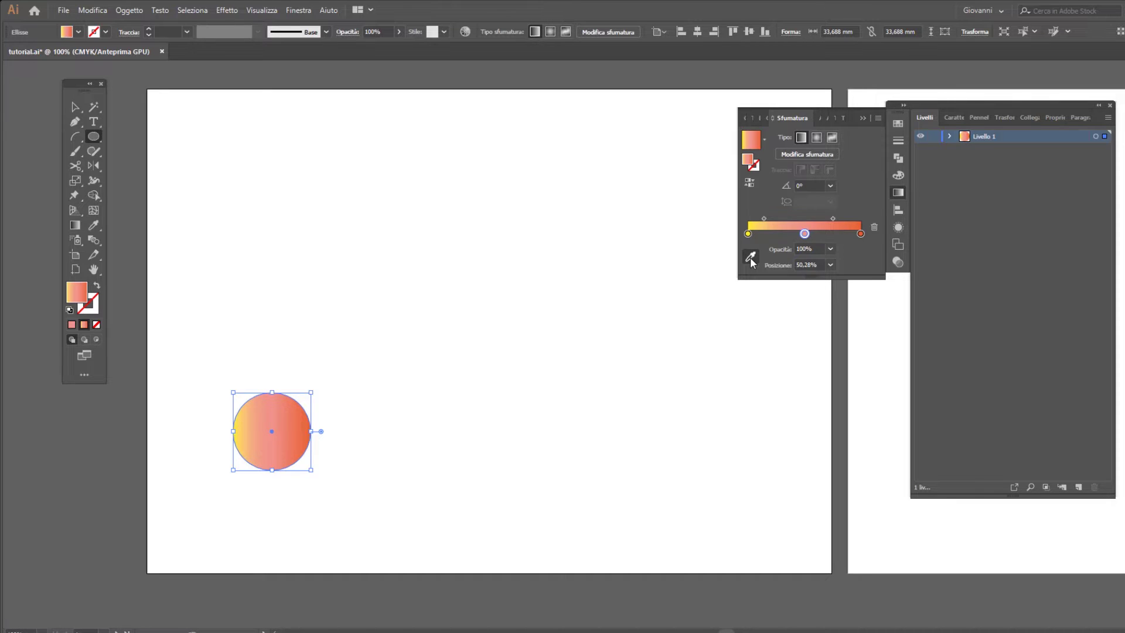
{"action": "left_click", "coordinate": [311, 472]}
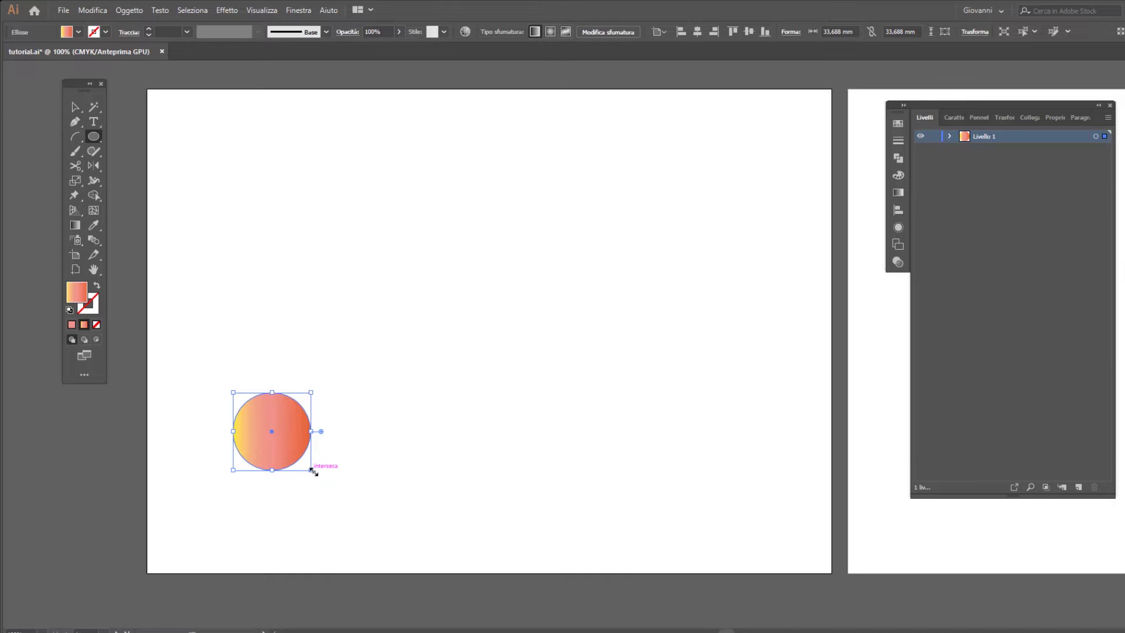
Scale the circle to about 7.75 mm, Alt-drag a copy far right, and select both circles.
{"action": "left_click_drag", "start_coordinate": [312, 471], "coordinate": [276, 435]}
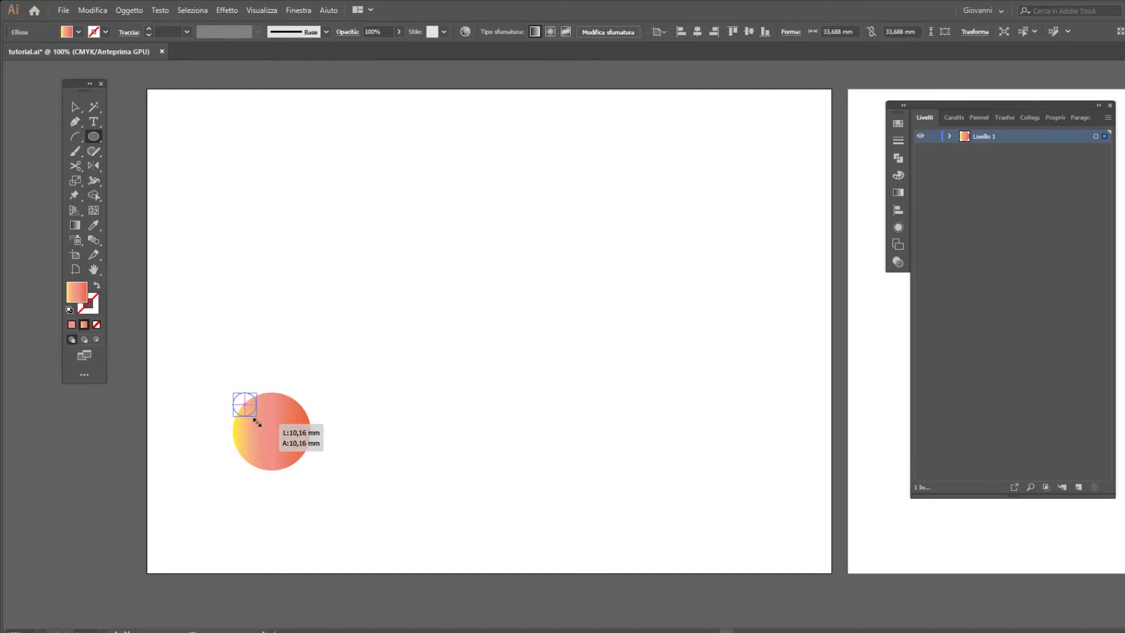
{"action": "left_click_drag", "start_coordinate": [276, 435], "coordinate": [248, 404]}
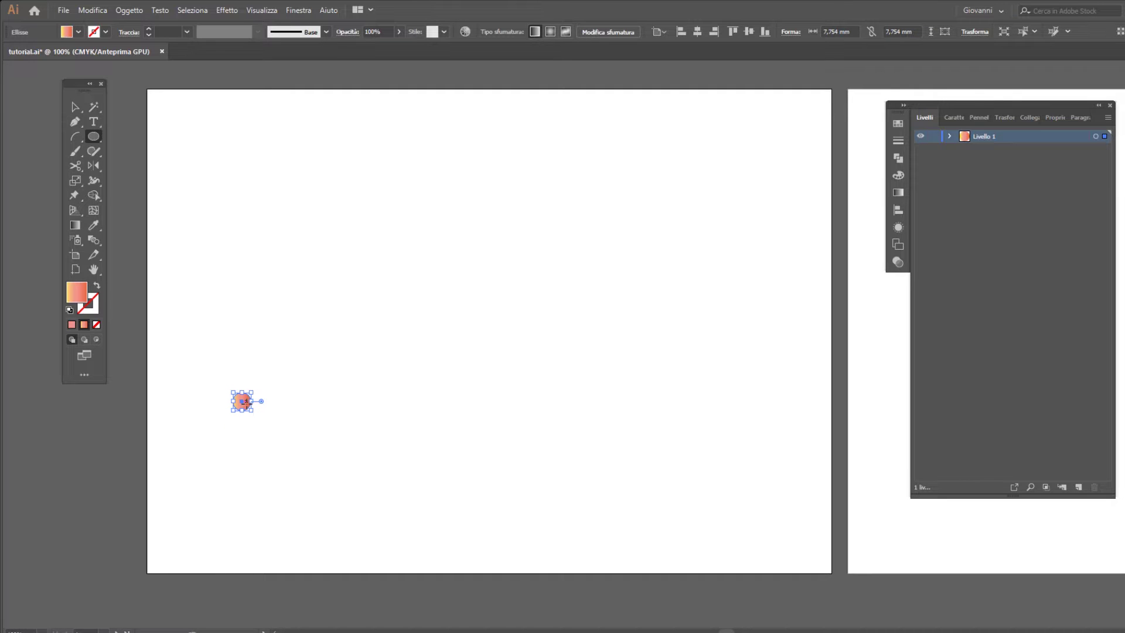
{"action": "key", "text": "v"}
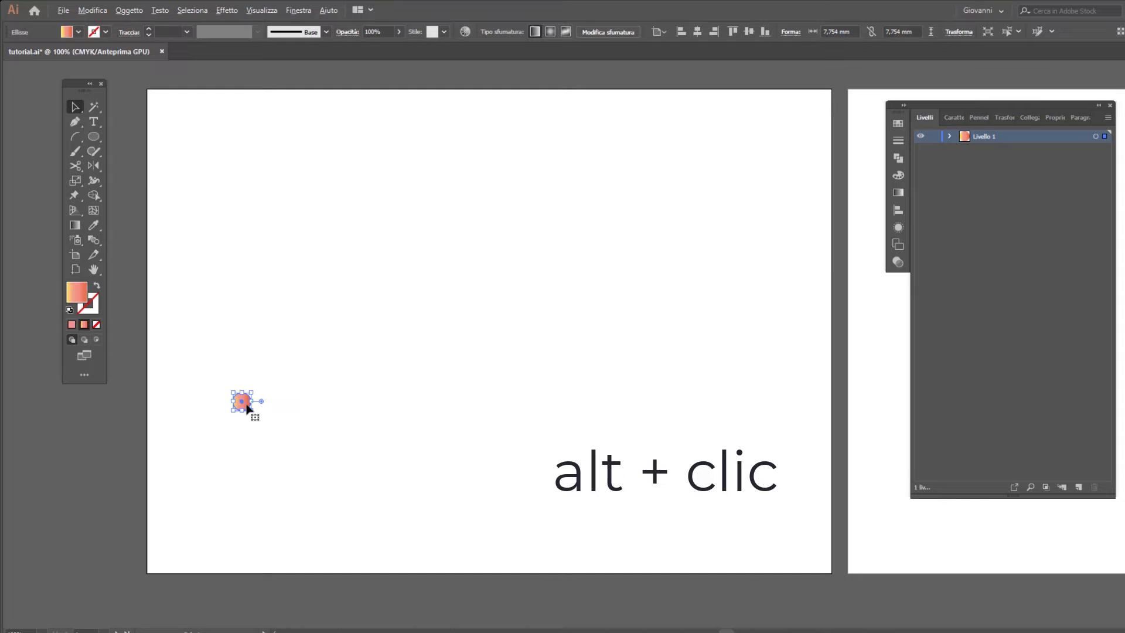
{"action": "left_click_drag", "start_coordinate": [246, 404], "coordinate": [711, 408]}
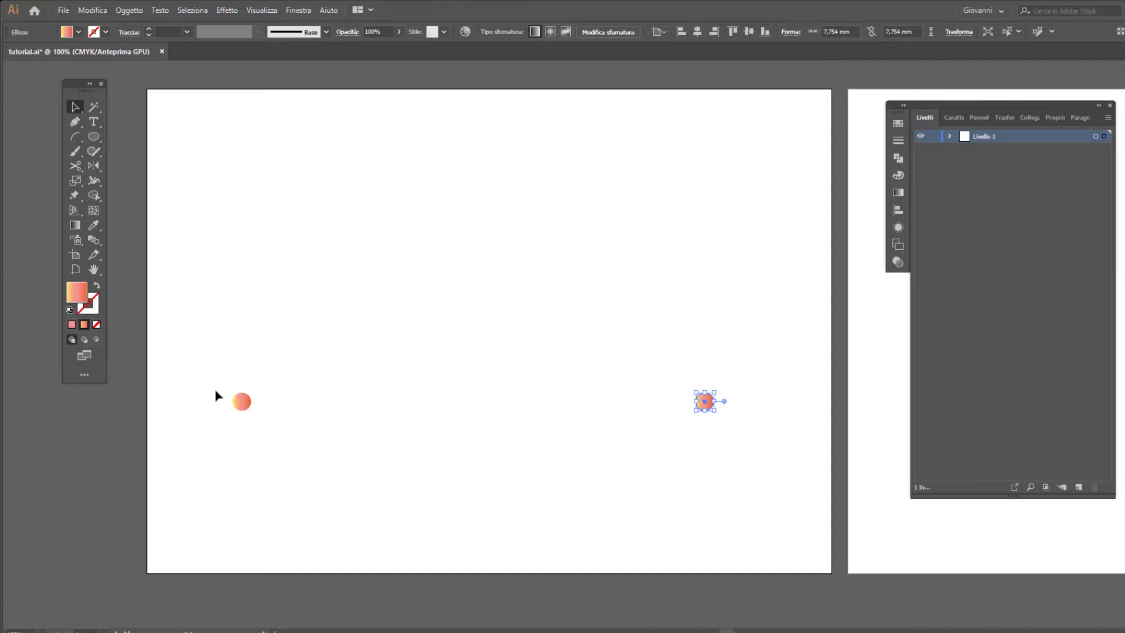
{"action": "left_click_drag", "start_coordinate": [215, 391], "coordinate": [771, 423]}
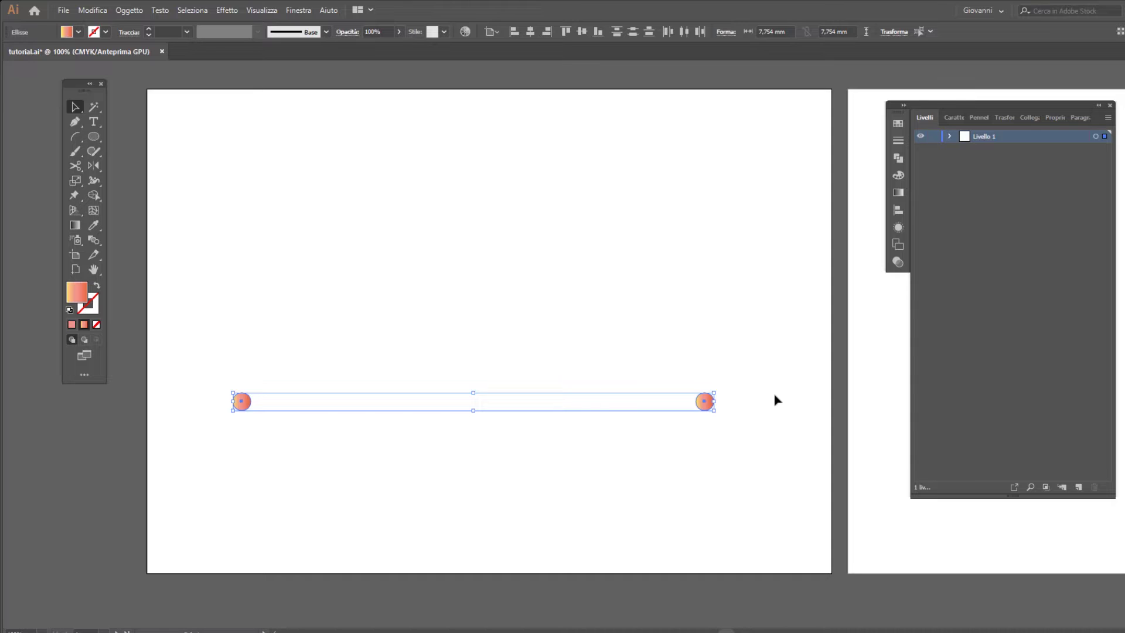
Blend the two circles with Object > Blend > Make and bring up Blend Options.
{"action": "left_click", "coordinate": [129, 11]}
{"action": "mouse_move", "coordinate": [145, 331]}
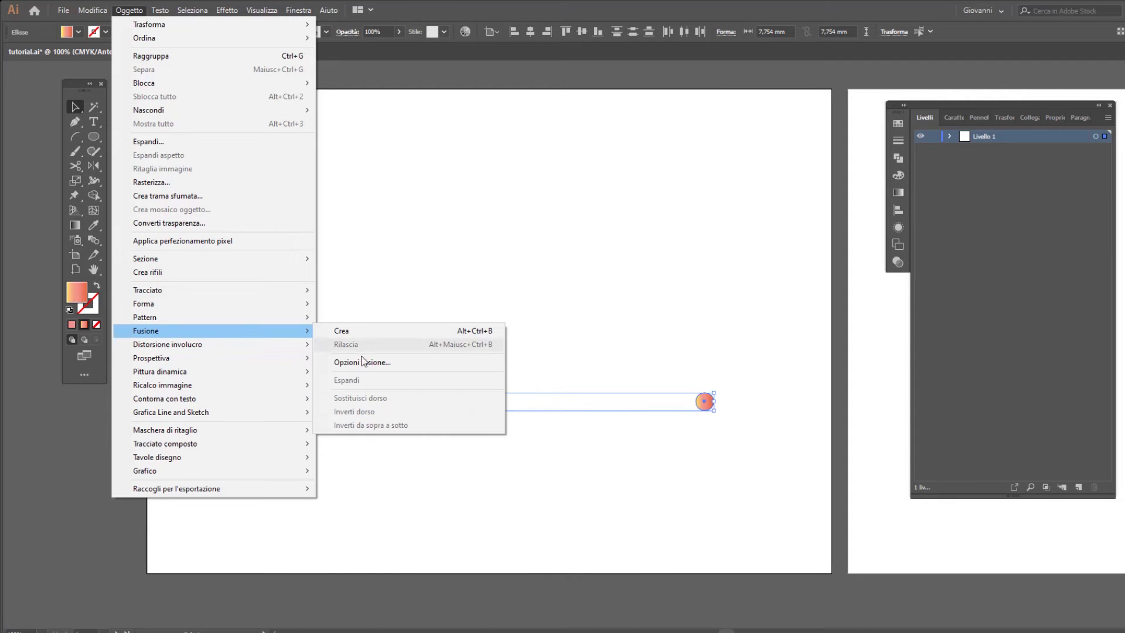
{"action": "left_click", "coordinate": [413, 332]}
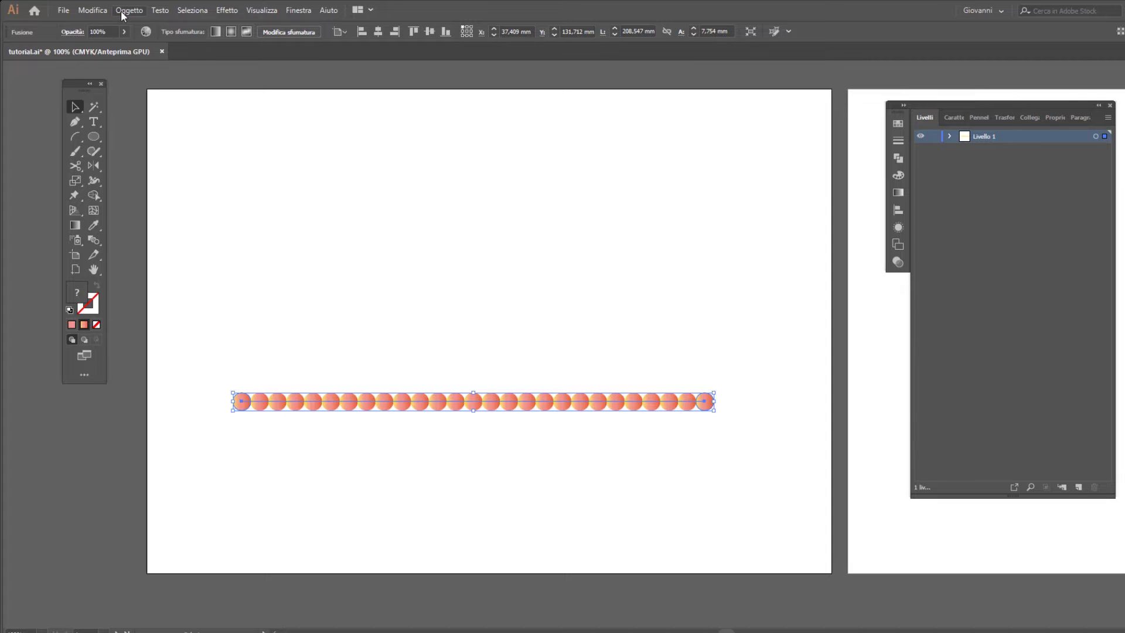
{"action": "left_click", "coordinate": [127, 10]}
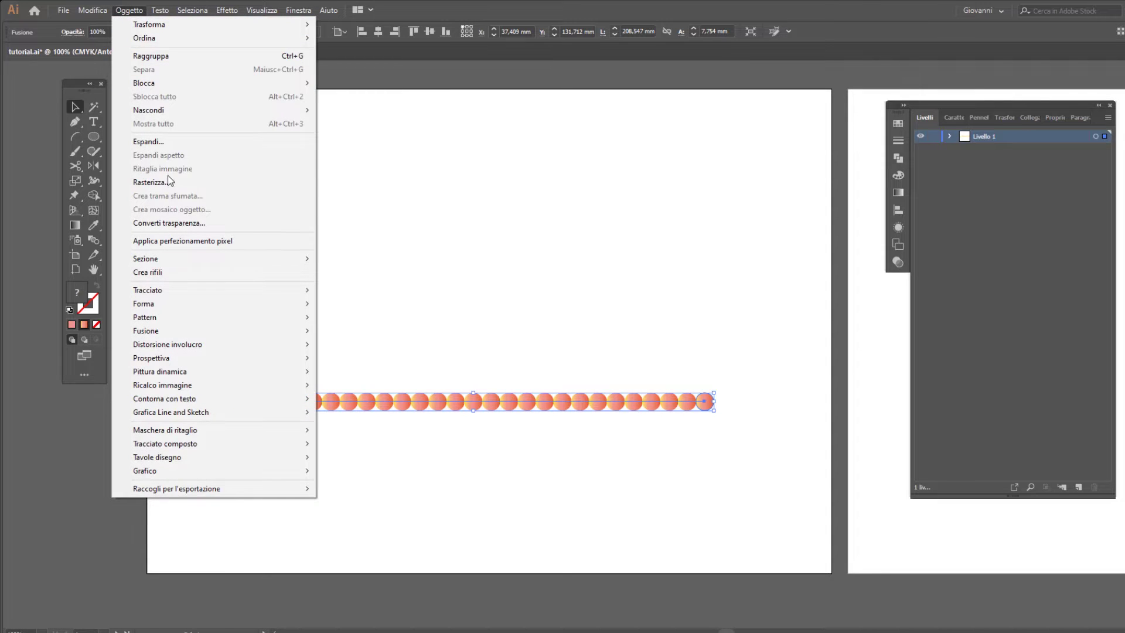
{"action": "mouse_move", "coordinate": [211, 330]}
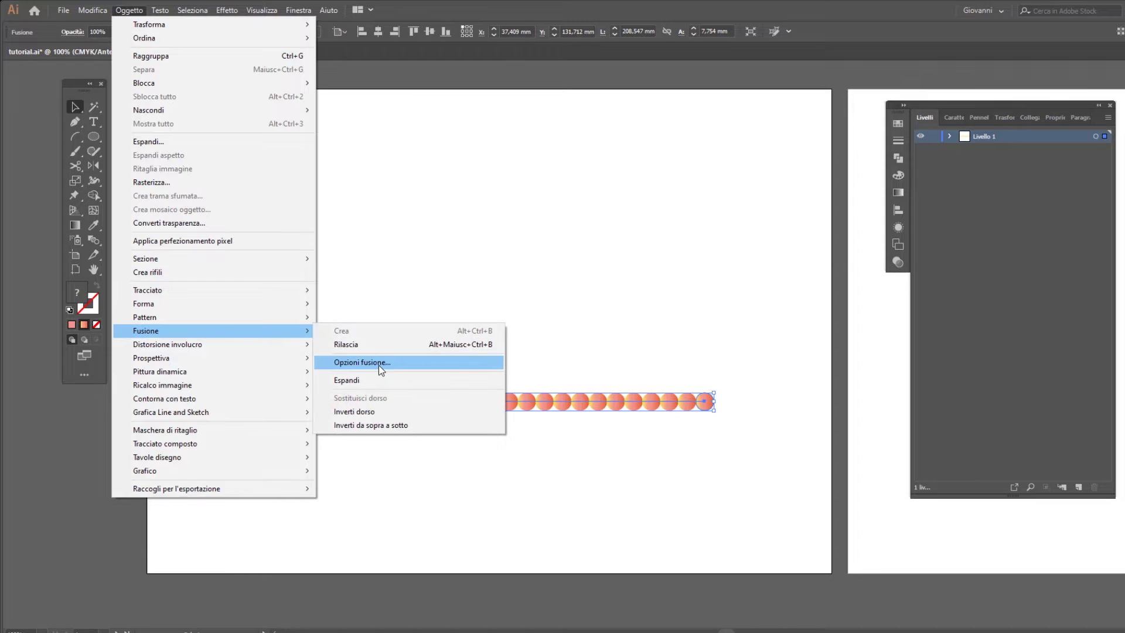
{"action": "left_click", "coordinate": [378, 364]}
{"action": "left_click", "coordinate": [875, 229]}
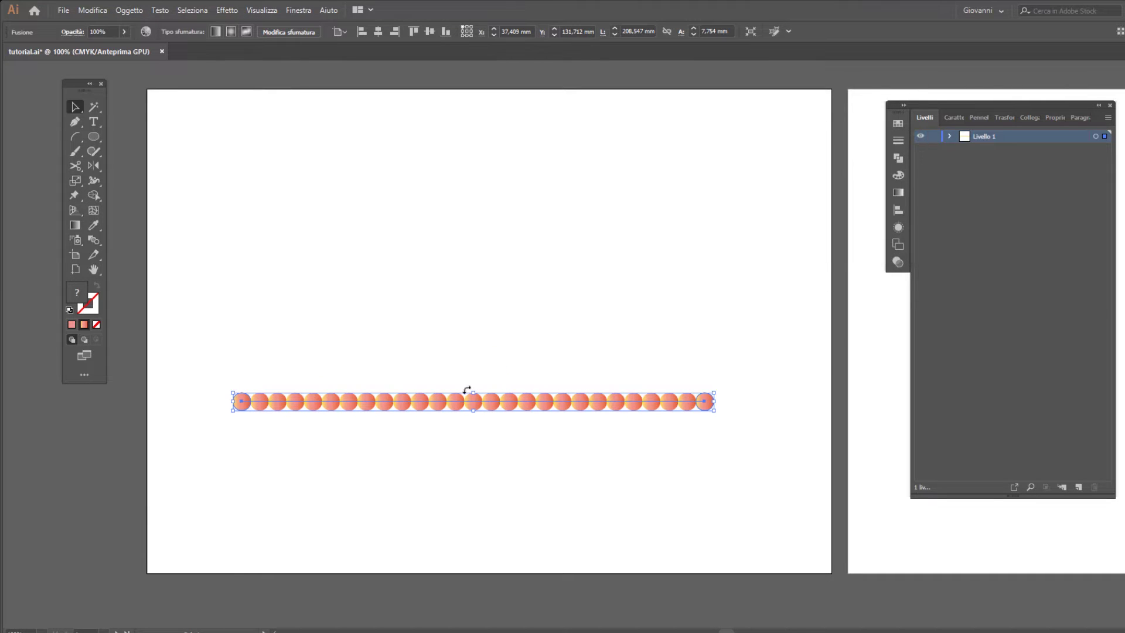
{"action": "left_click", "coordinate": [121, 12]}
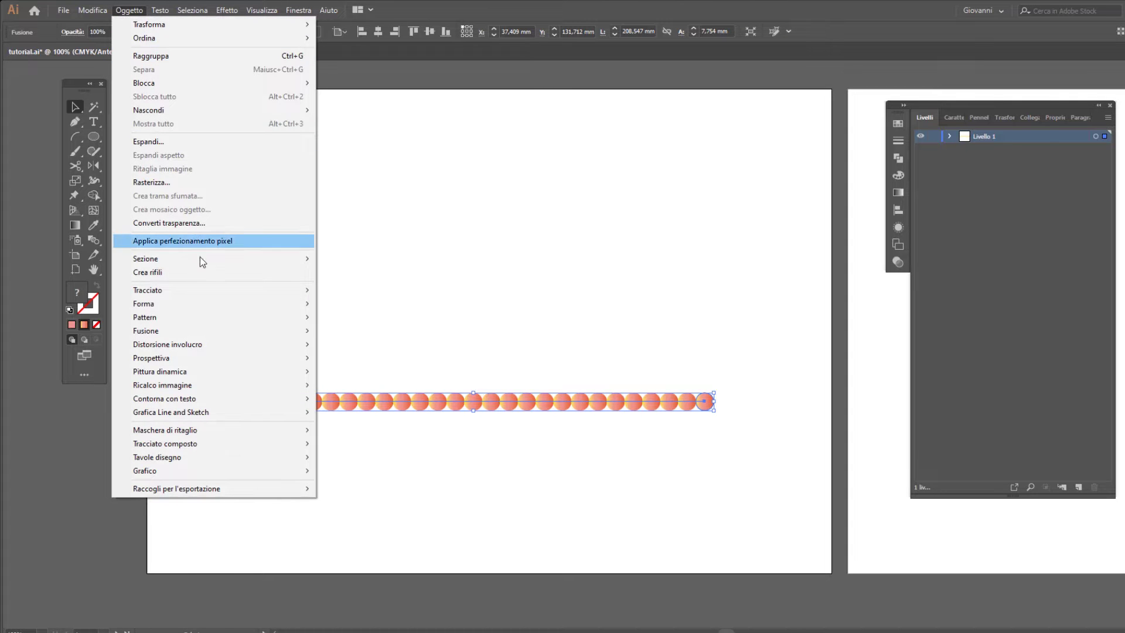
{"action": "mouse_move", "coordinate": [146, 330]}
{"action": "left_click", "coordinate": [371, 362]}
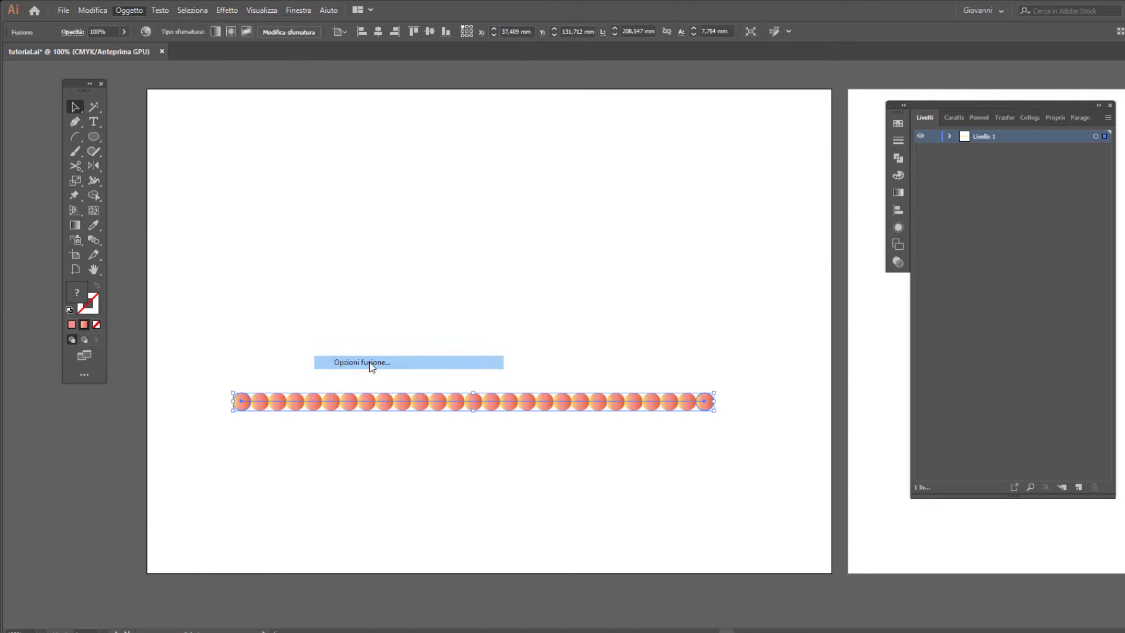
Switch blend spacing to Specified Steps and preview 25, then 100 steps.
{"action": "left_click_drag", "start_coordinate": [780, 145], "coordinate": [644, 154]}
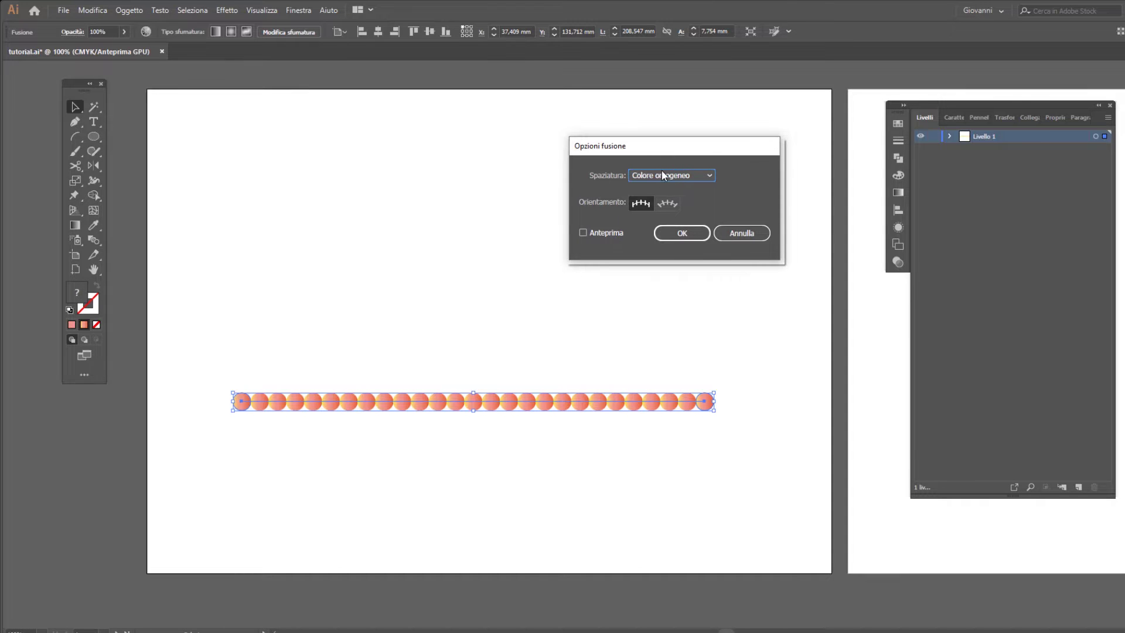
{"action": "left_click", "coordinate": [663, 172]}
{"action": "left_click", "coordinate": [672, 200]}
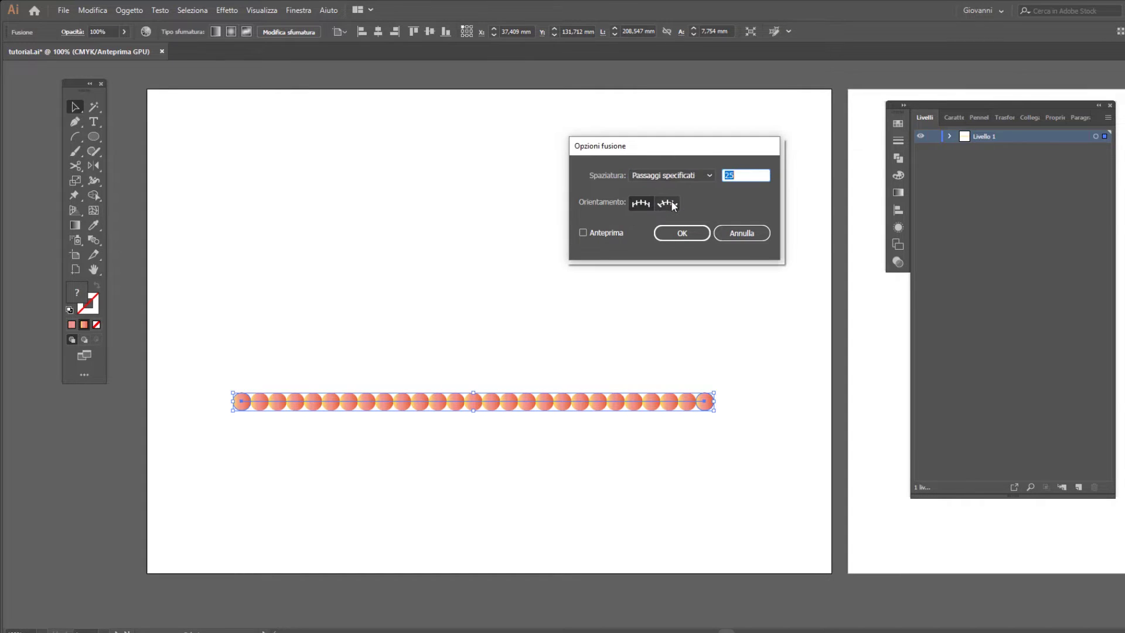
{"action": "left_click", "coordinate": [603, 233]}
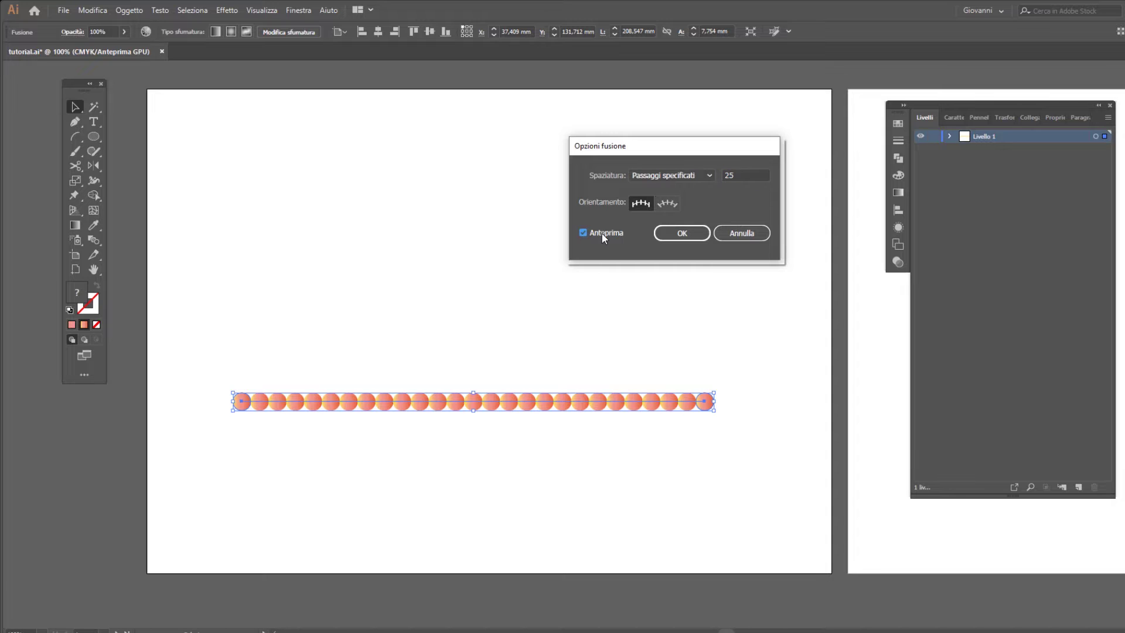
{"action": "key", "text": "space"}
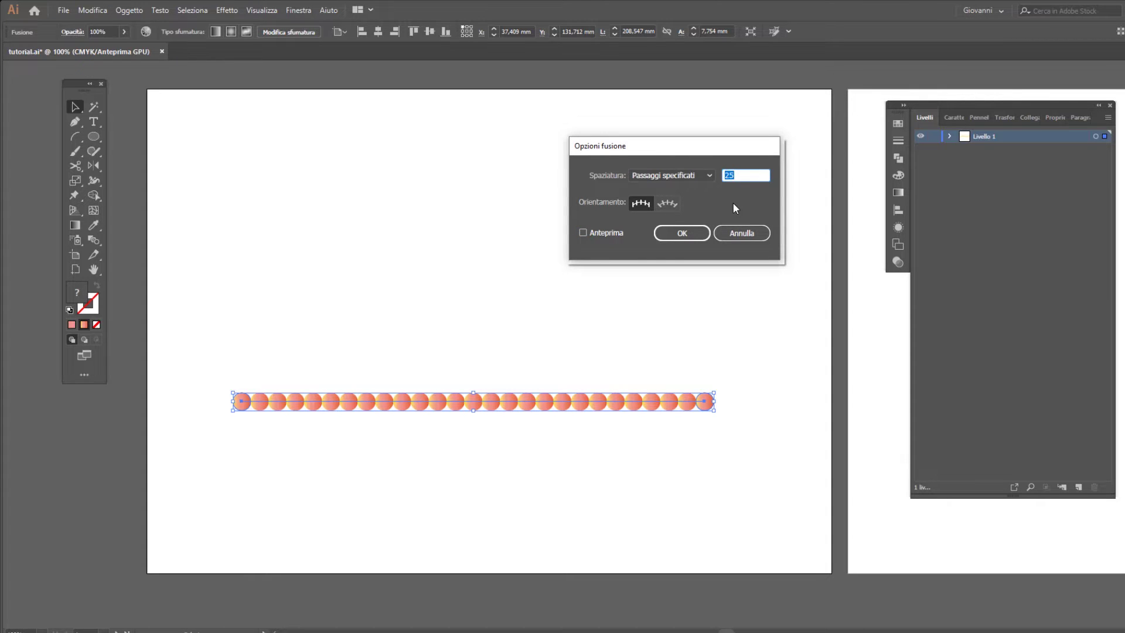
{"action": "type", "text": "100"}
{"action": "left_click", "coordinate": [610, 232]}
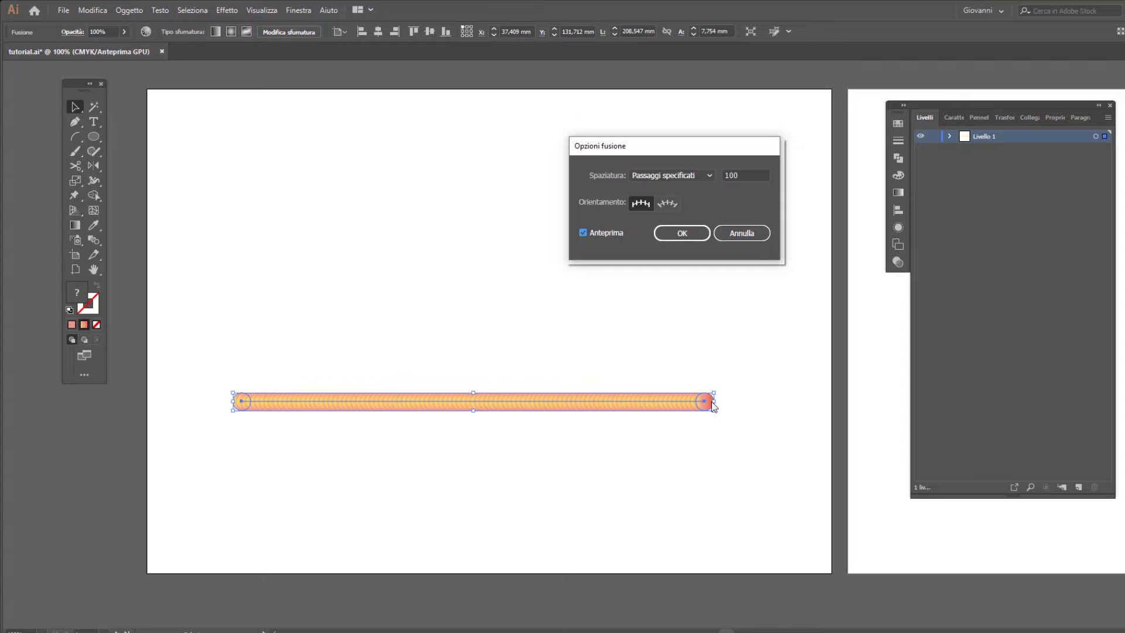
Settle on 250 specified steps, confirm the blend options, and deselect the bar.
{"action": "double_click", "coordinate": [732, 175]}
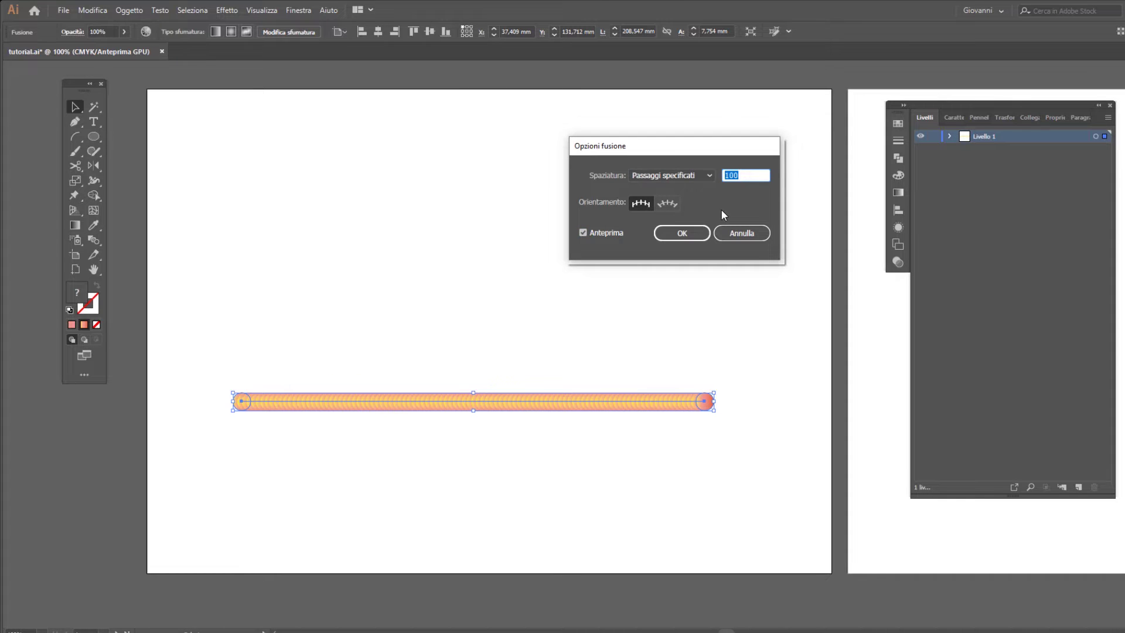
{"action": "type", "text": "300"}
{"action": "key", "text": "Tab"}
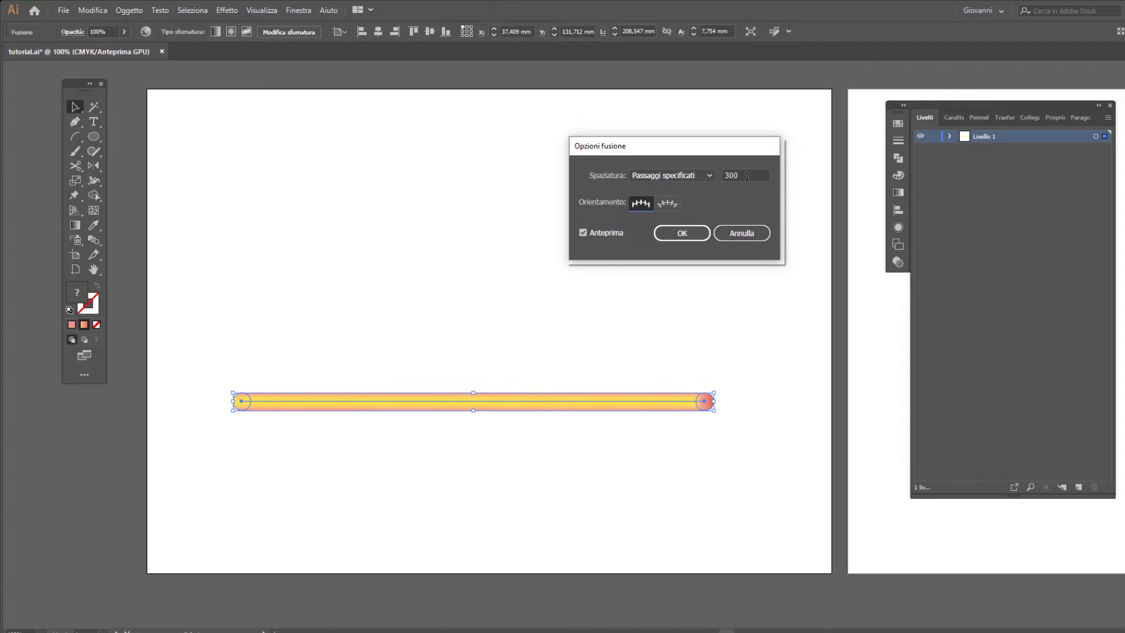
{"action": "double_click", "coordinate": [747, 177]}
{"action": "type", "text": "250"}
{"action": "key", "text": "Tab"}
{"action": "left_click", "coordinate": [682, 233]}
{"action": "left_click", "coordinate": [504, 493]}
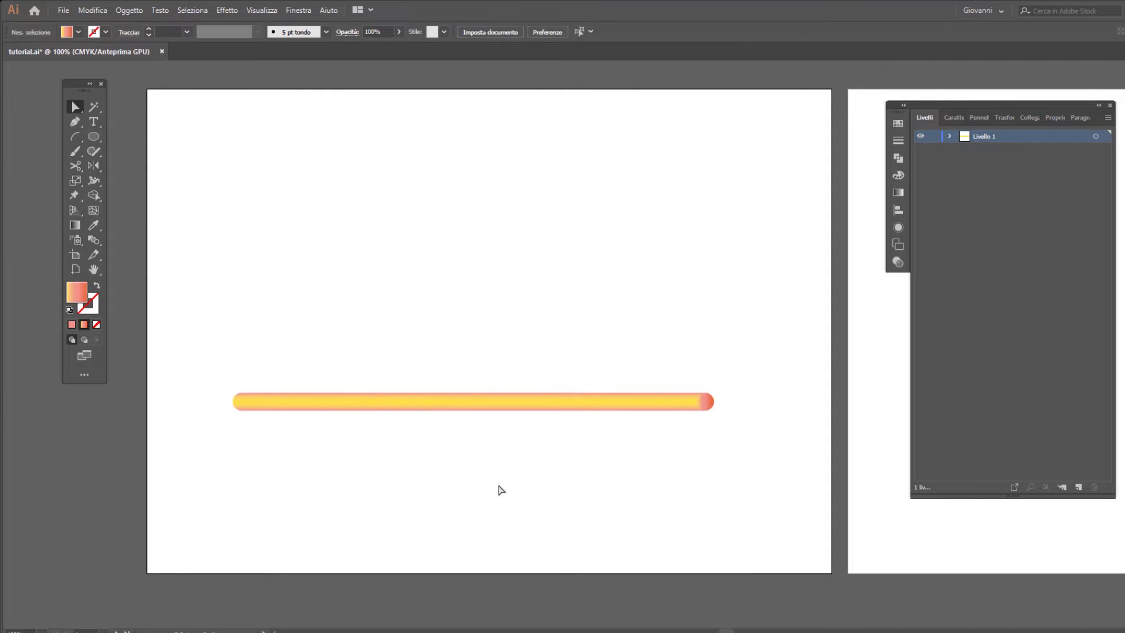
Write 'tutorial' in cursive with the Paintbrush tool above the gradient bar.
{"action": "left_click", "coordinate": [69, 151]}
{"action": "left_click_drag", "start_coordinate": [353, 141], "coordinate": [319, 296]}
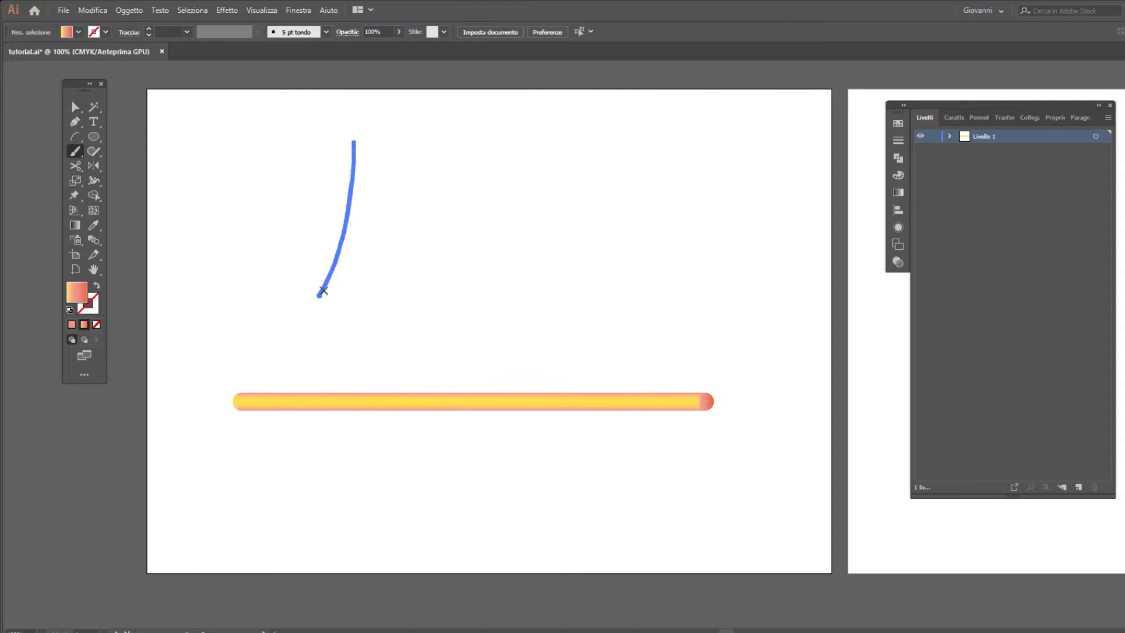
{"action": "mouse_move", "coordinate": [349, 188]}
{"action": "left_mouse_down"}
{"action": "mouse_move", "coordinate": [376, 180]}
{"action": "mouse_move", "coordinate": [343, 225]}
{"action": "mouse_move", "coordinate": [367, 281]}
{"action": "mouse_move", "coordinate": [458, 188]}
{"action": "left_mouse_up"}
{"action": "left_click_drag", "start_coordinate": [468, 147], "coordinate": [473, 285]}
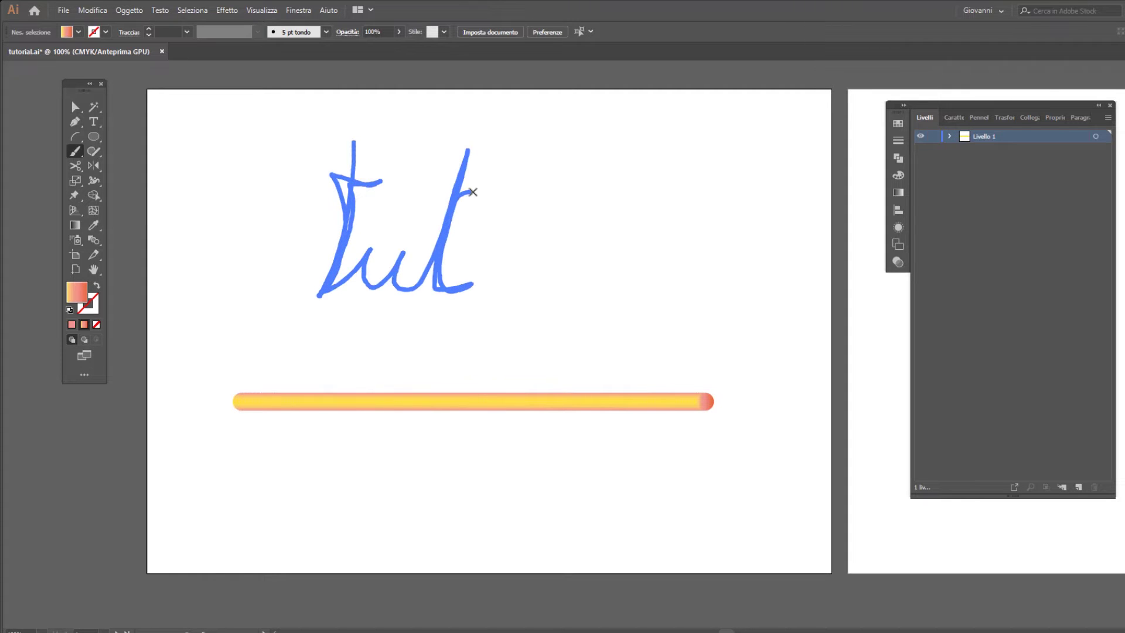
{"action": "left_click_drag", "start_coordinate": [455, 191], "coordinate": [486, 191]}
{"action": "mouse_move", "coordinate": [440, 264]}
{"action": "left_mouse_down"}
{"action": "mouse_move", "coordinate": [507, 249]}
{"action": "mouse_move", "coordinate": [466, 243]}
{"action": "mouse_move", "coordinate": [544, 248]}
{"action": "mouse_move", "coordinate": [569, 282]}
{"action": "mouse_move", "coordinate": [668, 243]}
{"action": "mouse_move", "coordinate": [665, 269]}
{"action": "mouse_move", "coordinate": [680, 283]}
{"action": "mouse_move", "coordinate": [703, 131]}
{"action": "mouse_move", "coordinate": [709, 275]}
{"action": "mouse_move", "coordinate": [733, 264]}
{"action": "left_mouse_up"}
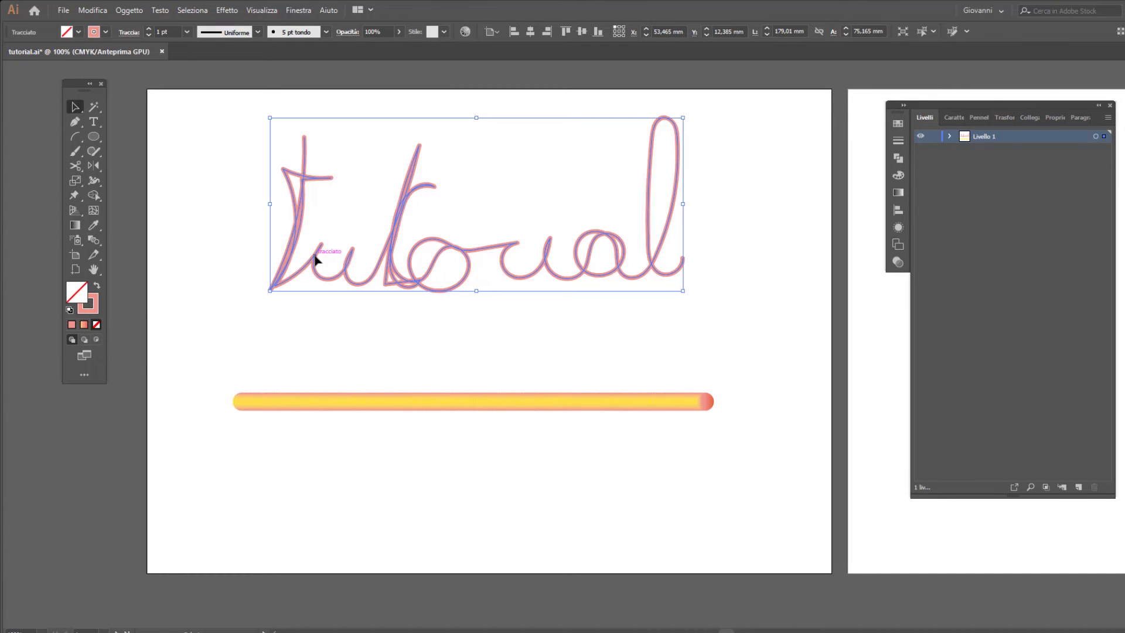
Select the tutorial path with the blend and apply Replace Spine, then deselect.
{"action": "left_click_drag", "start_coordinate": [389, 276], "coordinate": [389, 288]}
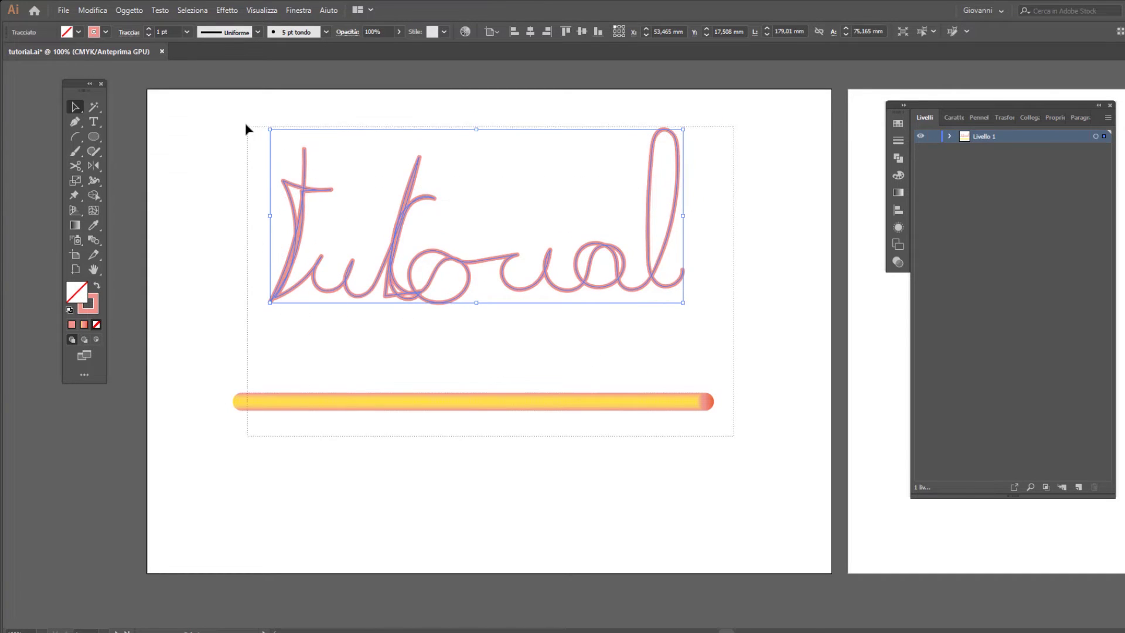
{"action": "key", "text": "ctrl+a"}
{"action": "left_click", "coordinate": [128, 11]}
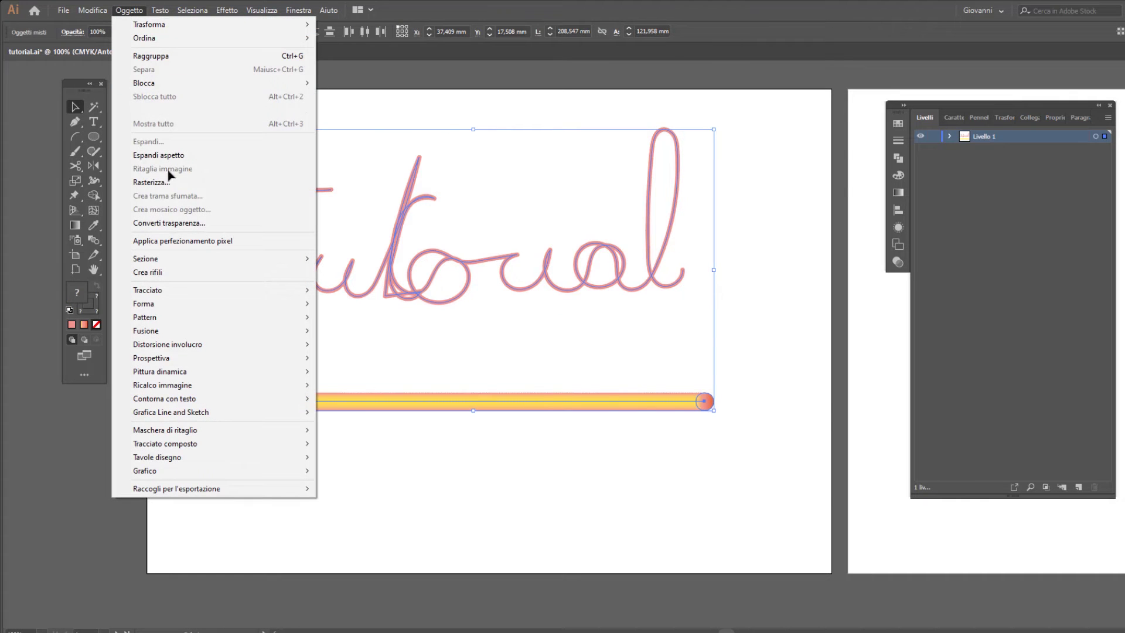
{"action": "mouse_move", "coordinate": [146, 330]}
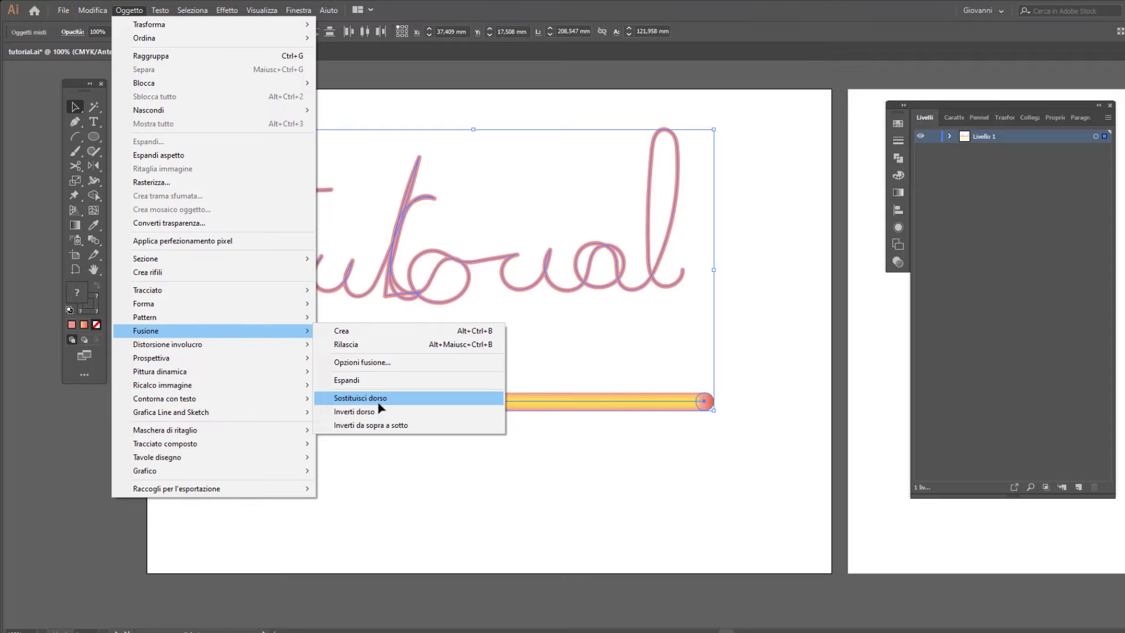
{"action": "left_click", "coordinate": [378, 403]}
{"action": "left_click", "coordinate": [167, 175]}
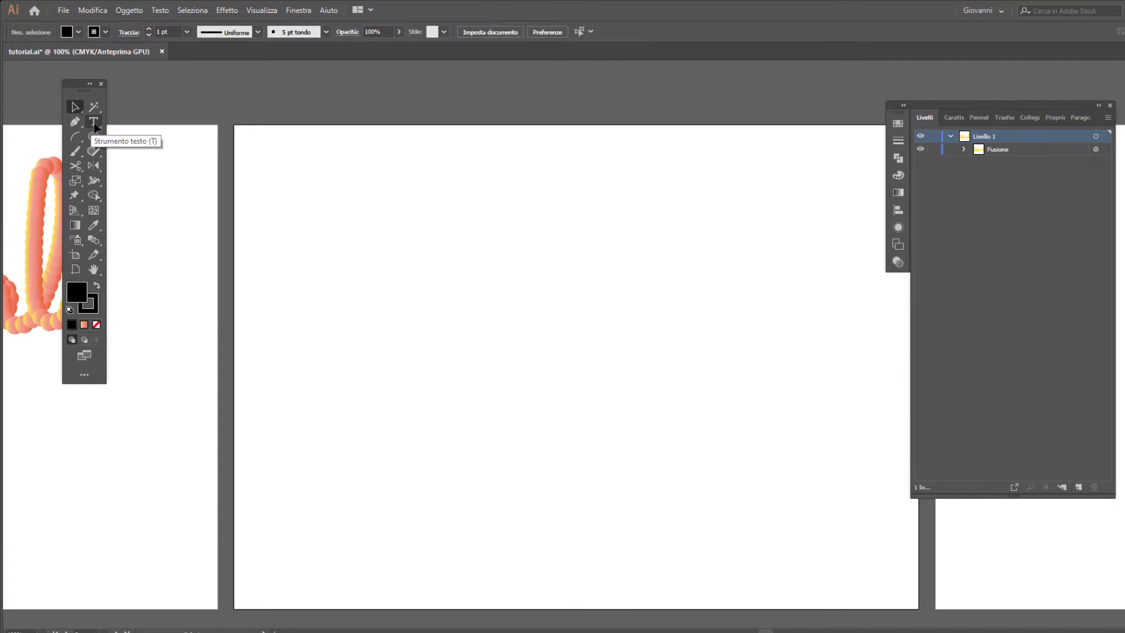
Pick the Type tool with the empty artboard in view.
{"action": "left_click", "coordinate": [93, 121]}
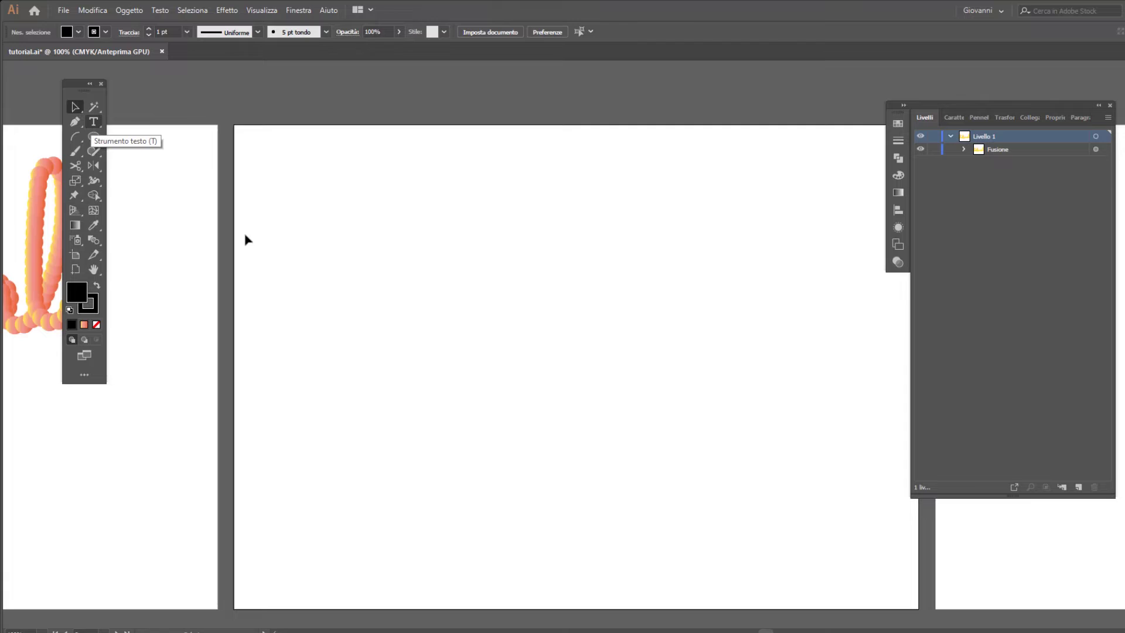
Place a 'Lorem ipsum' text line on the new artboard and set it in Breakout.
{"action": "left_click", "coordinate": [406, 245]}
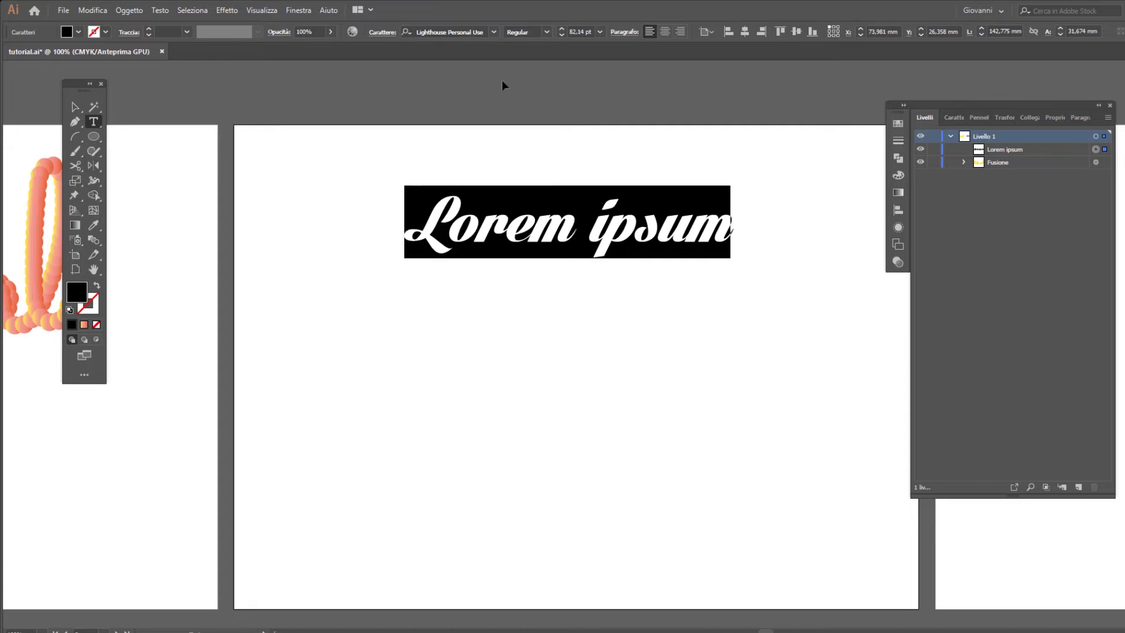
{"action": "left_click", "coordinate": [494, 33]}
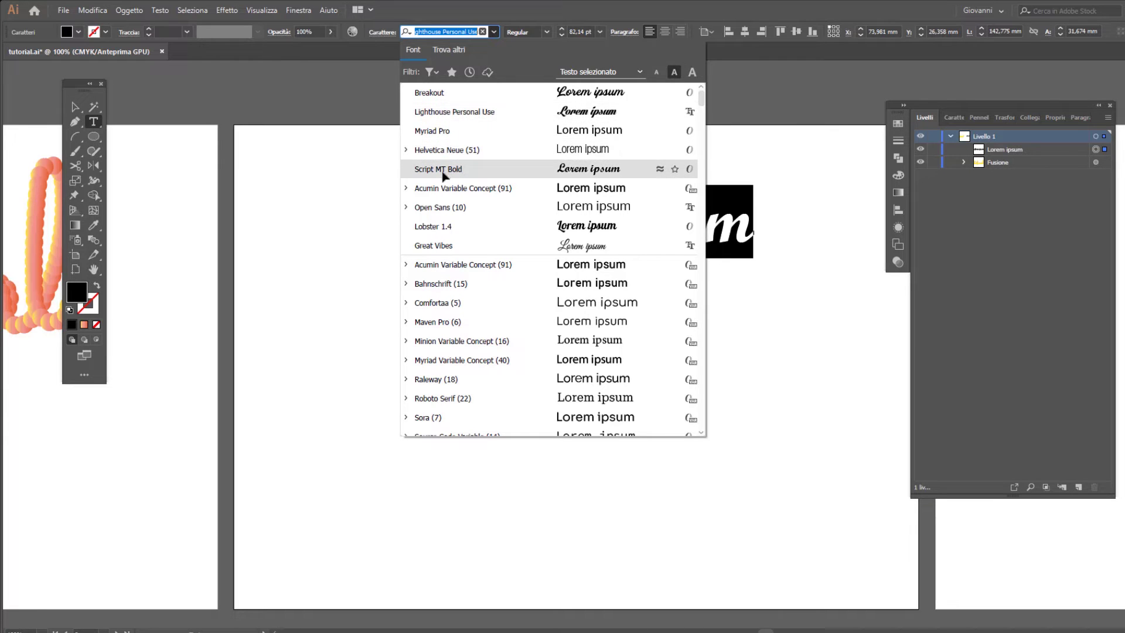
{"action": "left_click", "coordinate": [437, 93]}
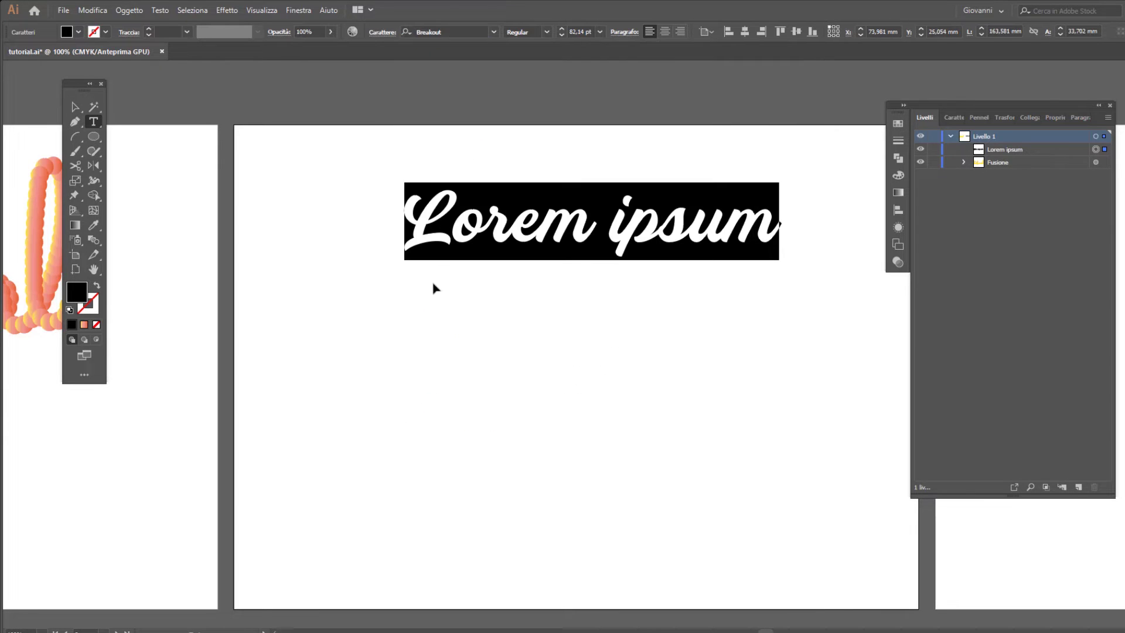
{"action": "left_click", "coordinate": [75, 107]}
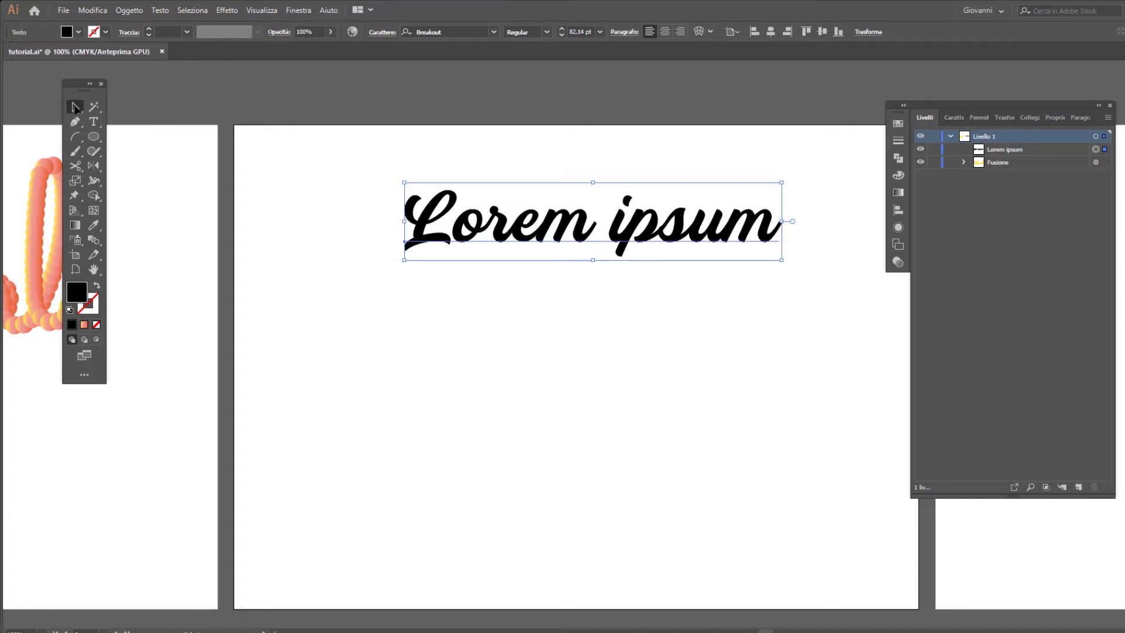
Give the Lorem ipsum text a black 3 pt outline.
{"action": "left_click_drag", "start_coordinate": [530, 241], "coordinate": [513, 246]}
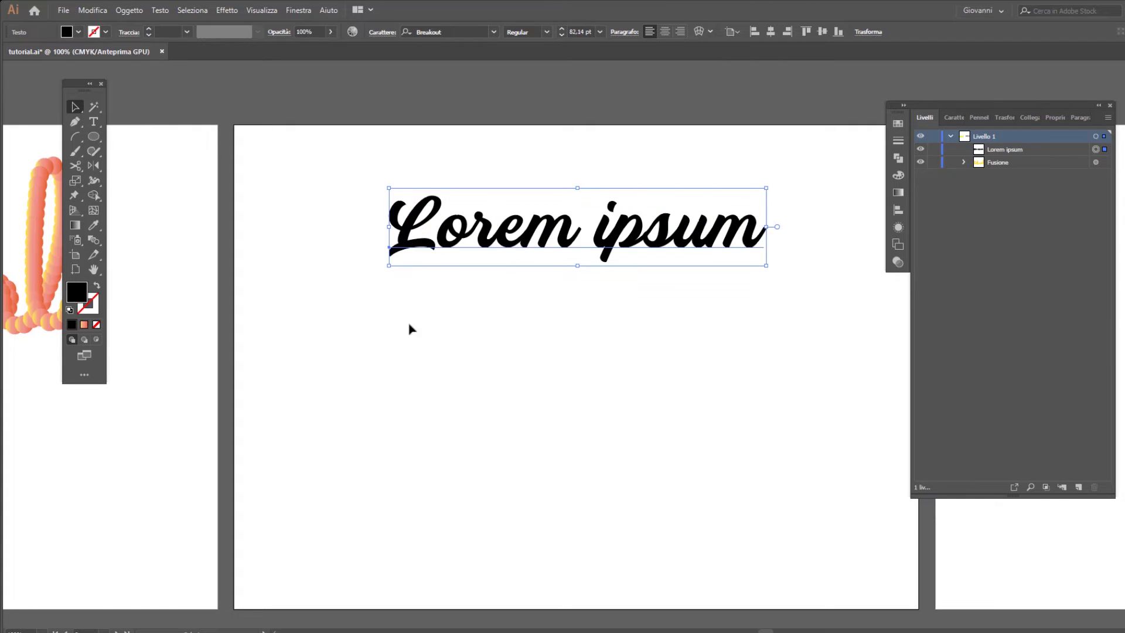
{"action": "left_click", "coordinate": [92, 313]}
{"action": "left_click", "coordinate": [71, 325]}
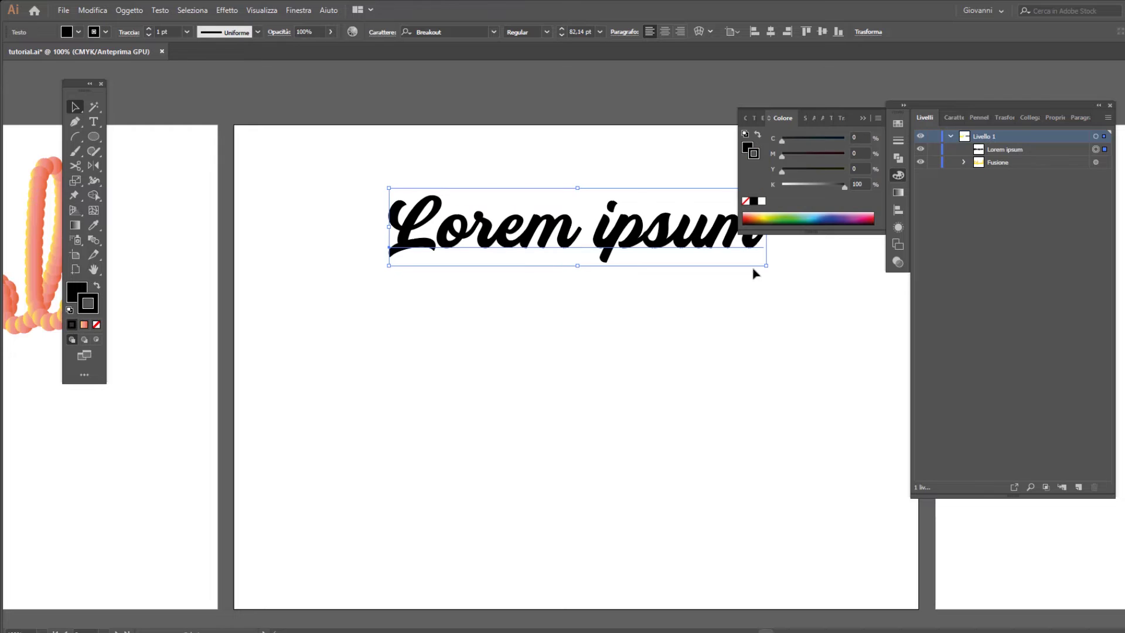
{"action": "left_click", "coordinate": [150, 30]}
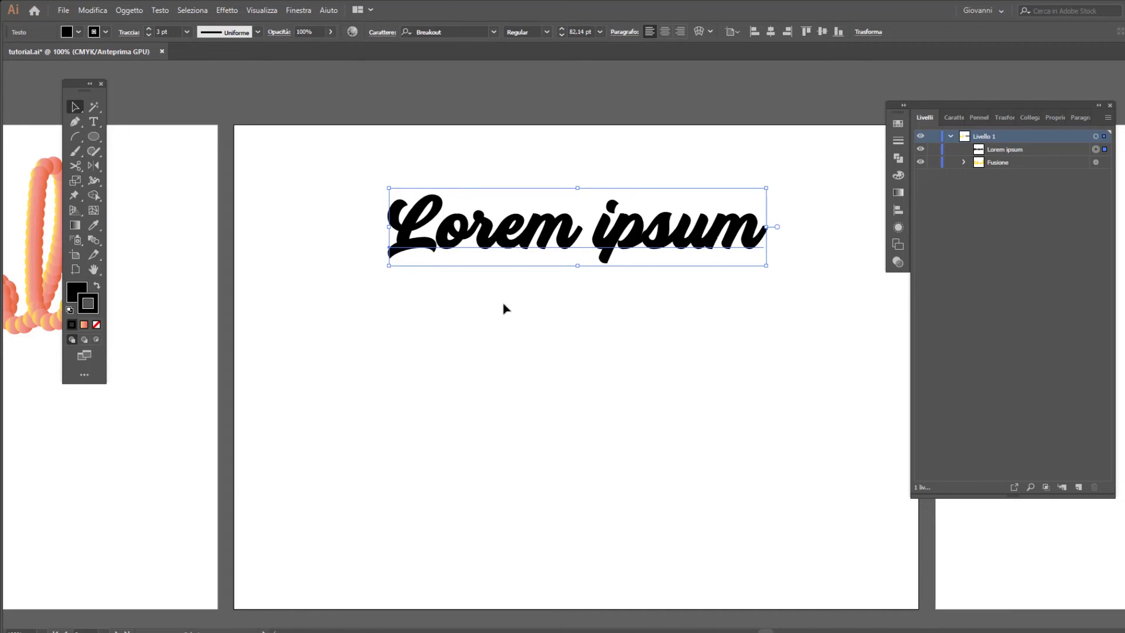
Copy the outlined text and paste a duplicate in front of it.
{"action": "left_click", "coordinate": [101, 12]}
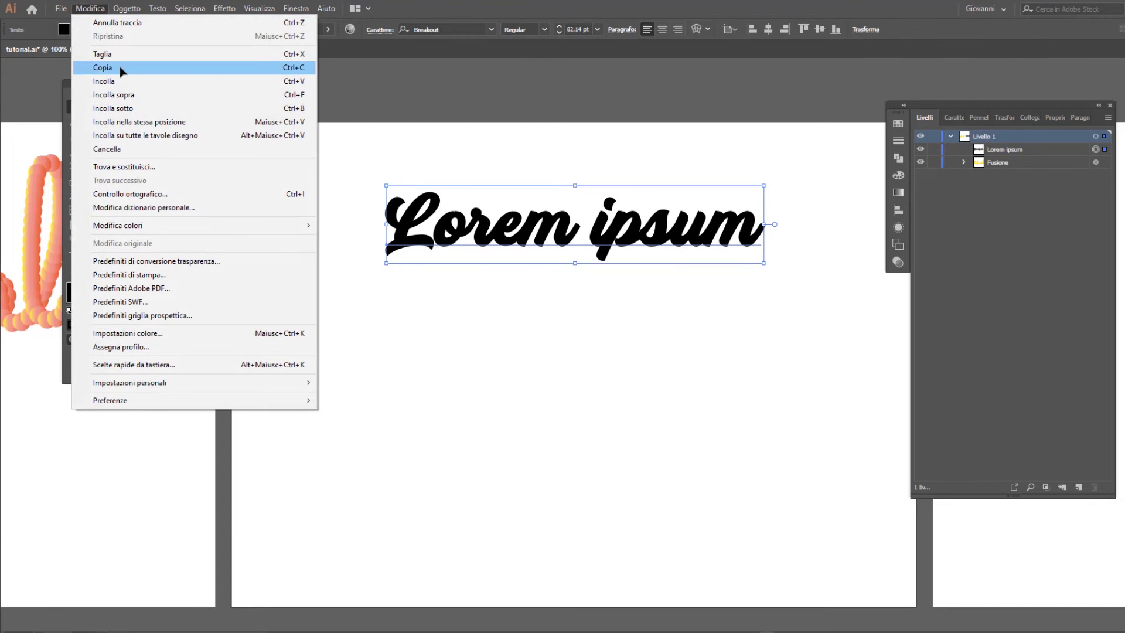
{"action": "left_click", "coordinate": [116, 67]}
{"action": "left_click", "coordinate": [91, 9]}
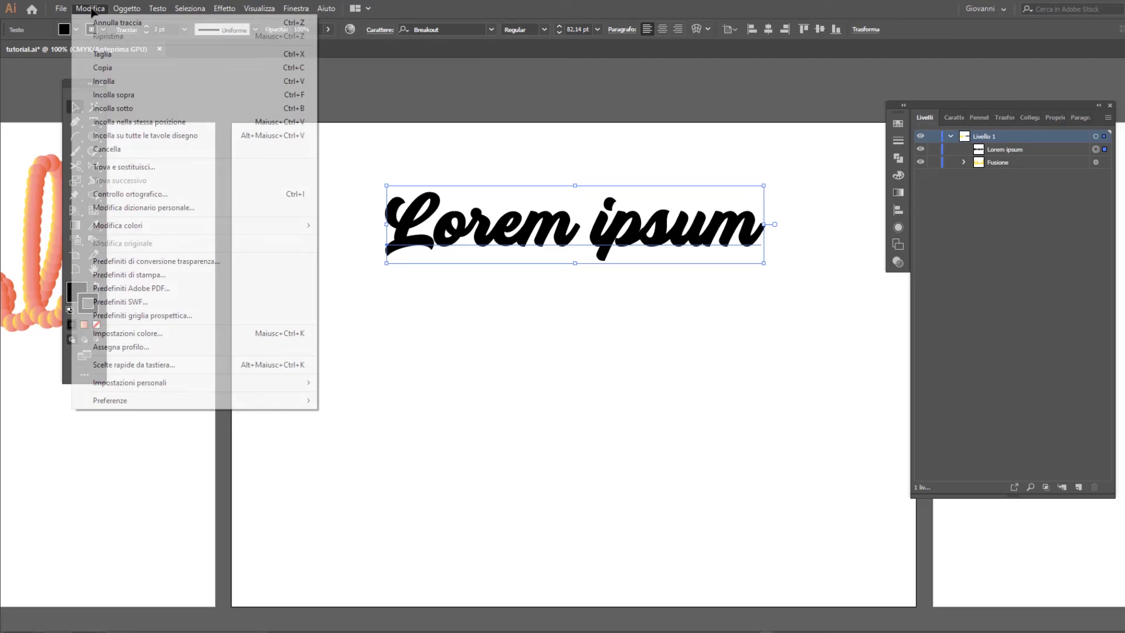
{"action": "left_click", "coordinate": [125, 95]}
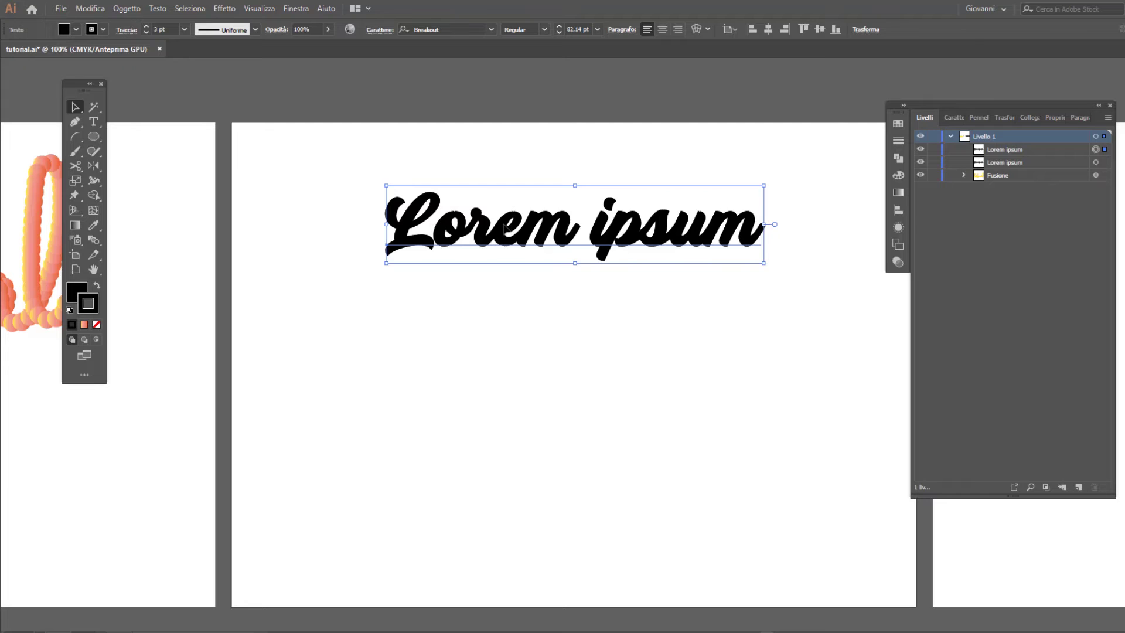
Offset the top Lorem ipsum copy up-left and blend the two copies together.
{"action": "left_click_drag", "start_coordinate": [505, 226], "coordinate": [492, 214]}
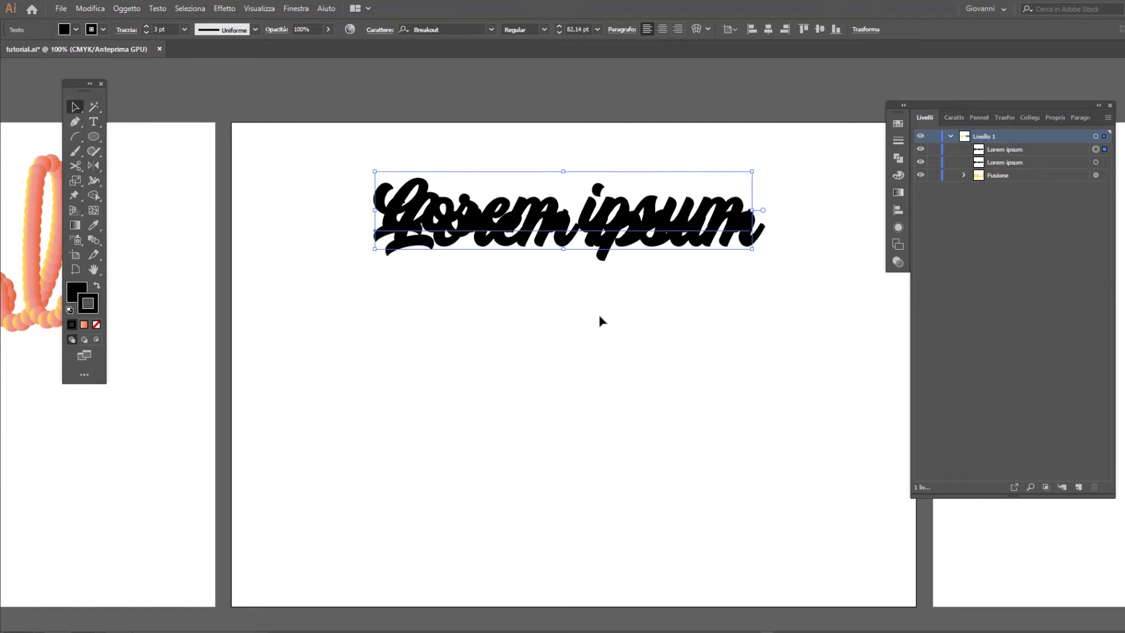
{"action": "left_click_drag", "start_coordinate": [654, 304], "coordinate": [386, 144]}
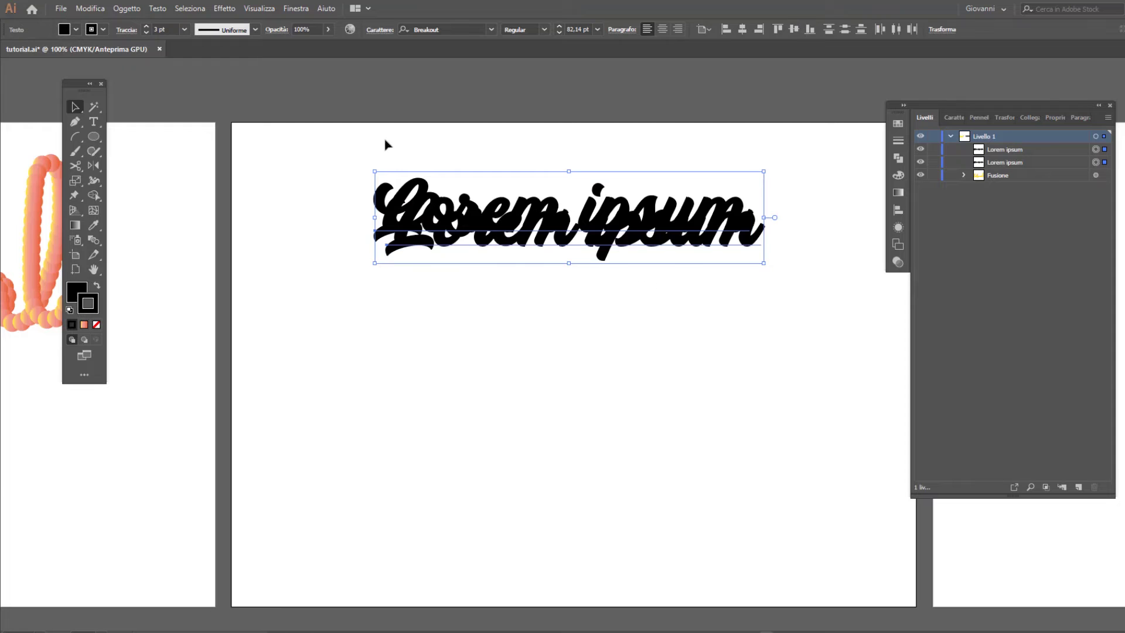
{"action": "left_click", "coordinate": [127, 8]}
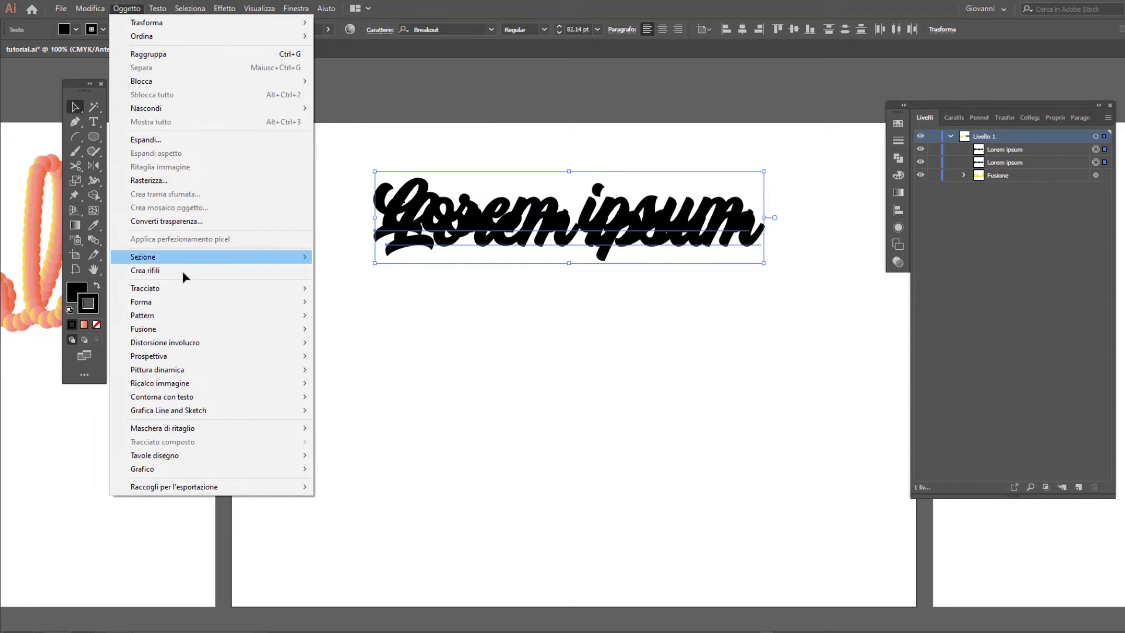
{"action": "left_click", "coordinate": [360, 330]}
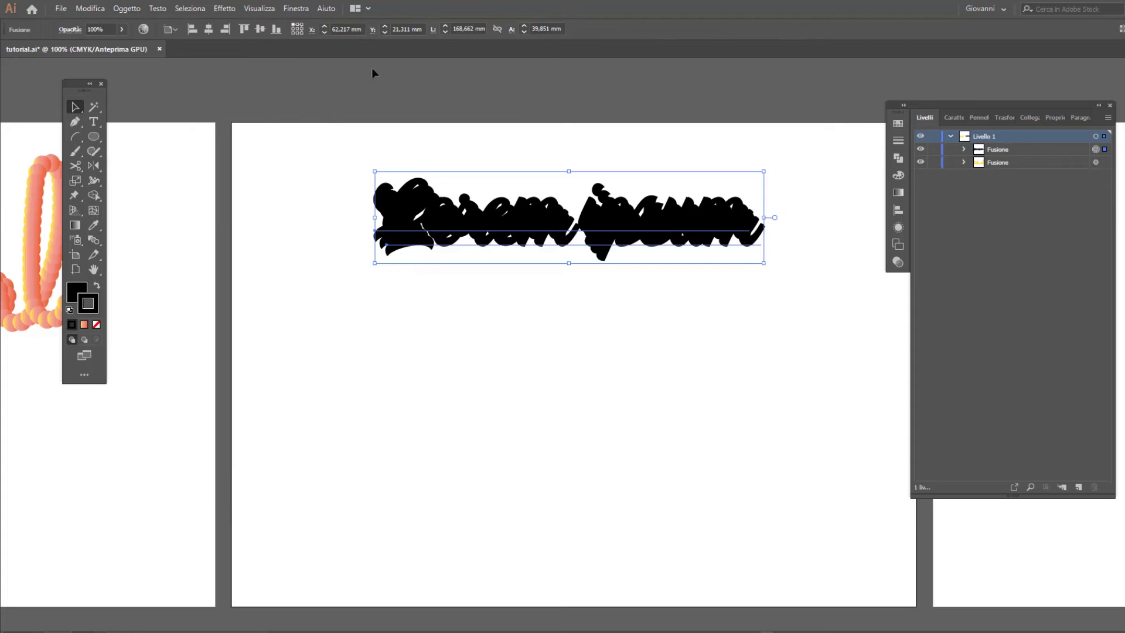
Set the text blend's spacing to 100 specified steps.
{"action": "left_click", "coordinate": [123, 7]}
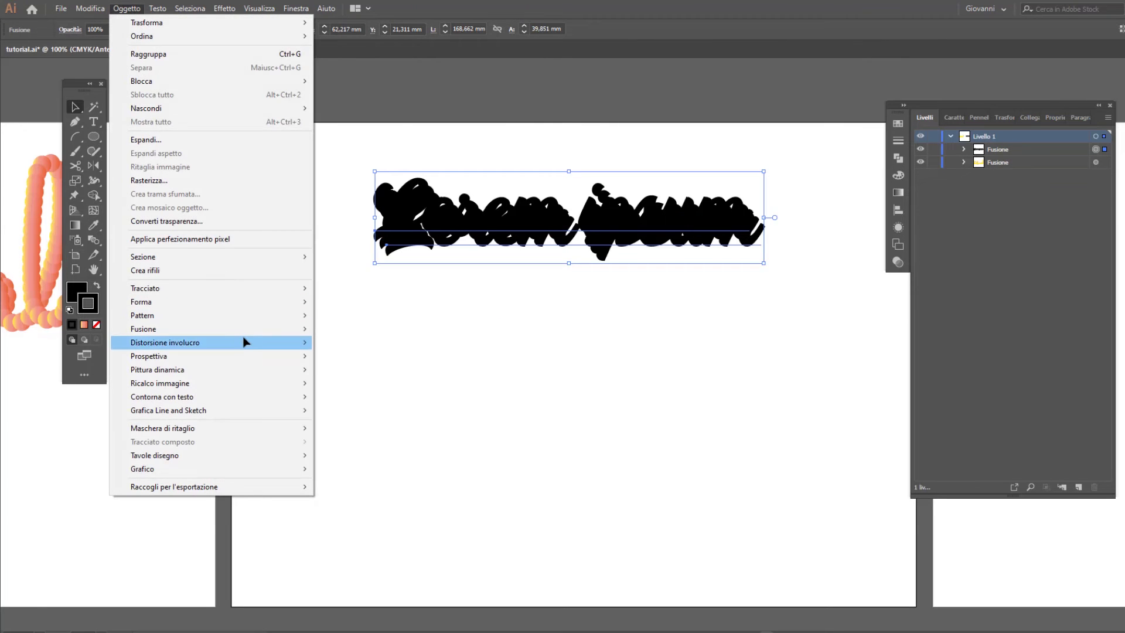
{"action": "mouse_move", "coordinate": [176, 328]}
{"action": "left_click", "coordinate": [398, 361]}
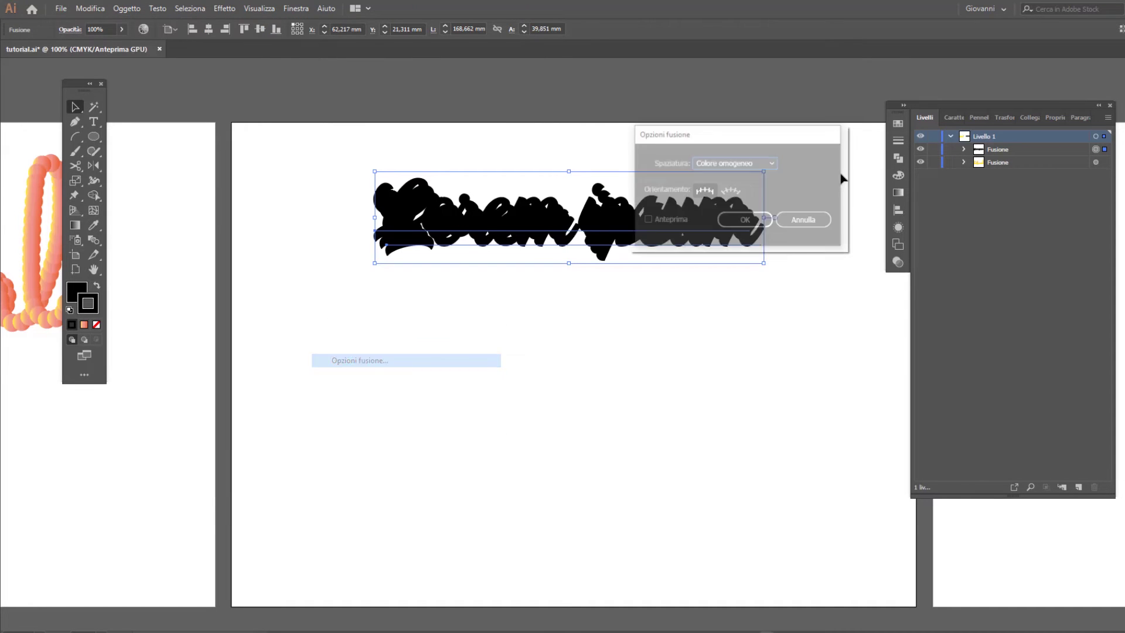
{"action": "left_click", "coordinate": [733, 163]}
{"action": "left_click", "coordinate": [730, 191]}
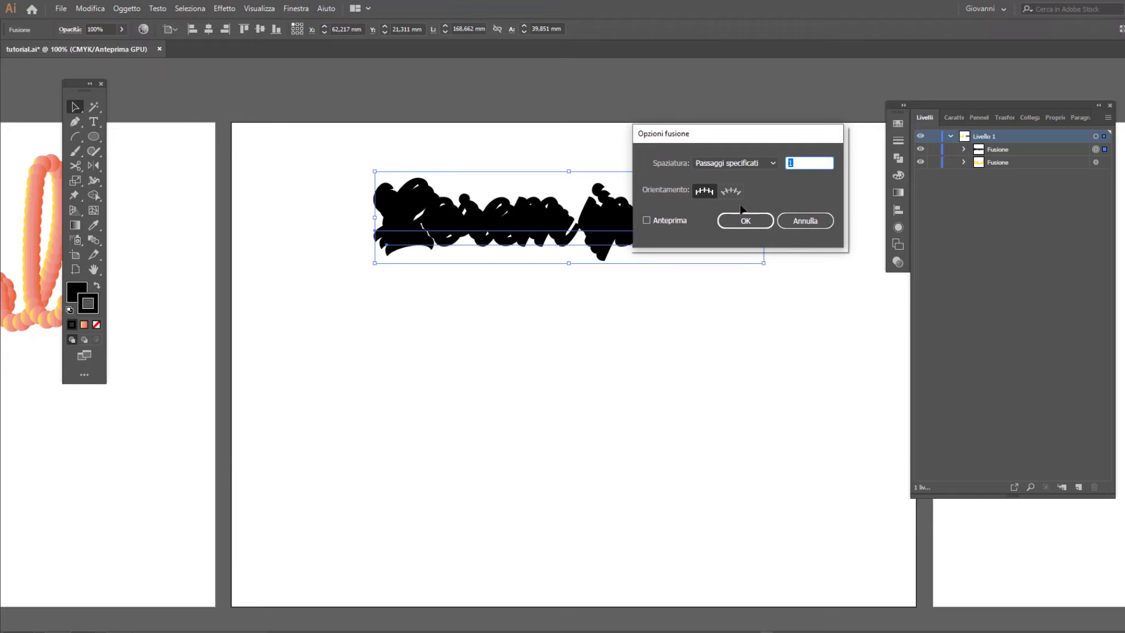
{"action": "left_click", "coordinate": [646, 220]}
{"action": "double_click", "coordinate": [802, 164]}
{"action": "type", "text": "100"}
{"action": "left_click", "coordinate": [745, 221]}
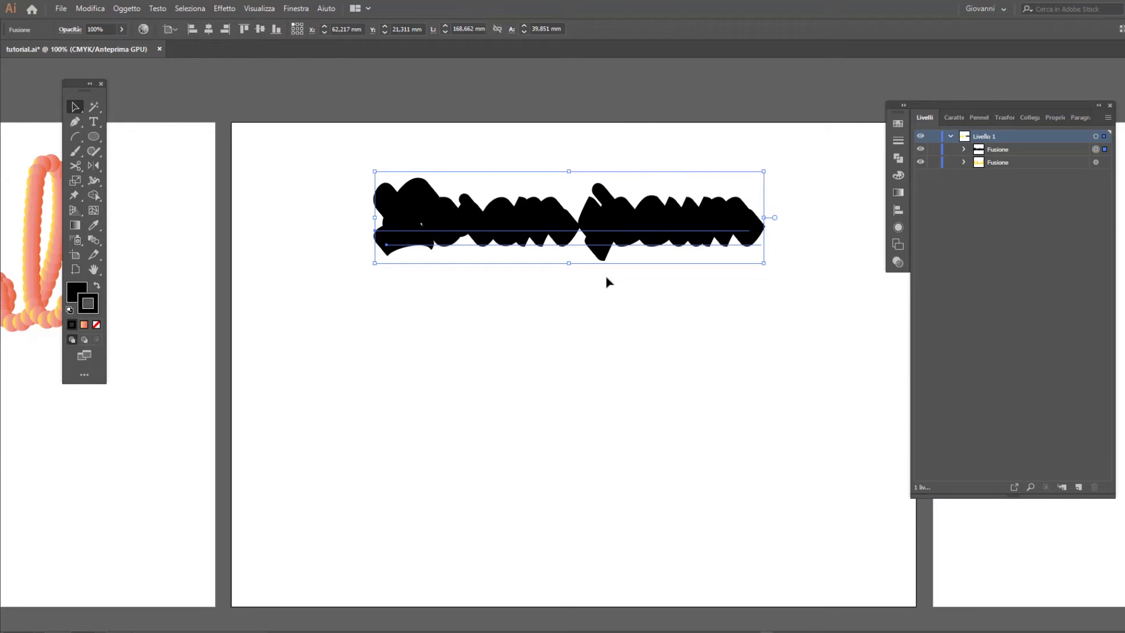
Fill the front Lorem ipsum copy inside the blend with white, then deselect.
{"action": "left_click", "coordinate": [964, 149]}
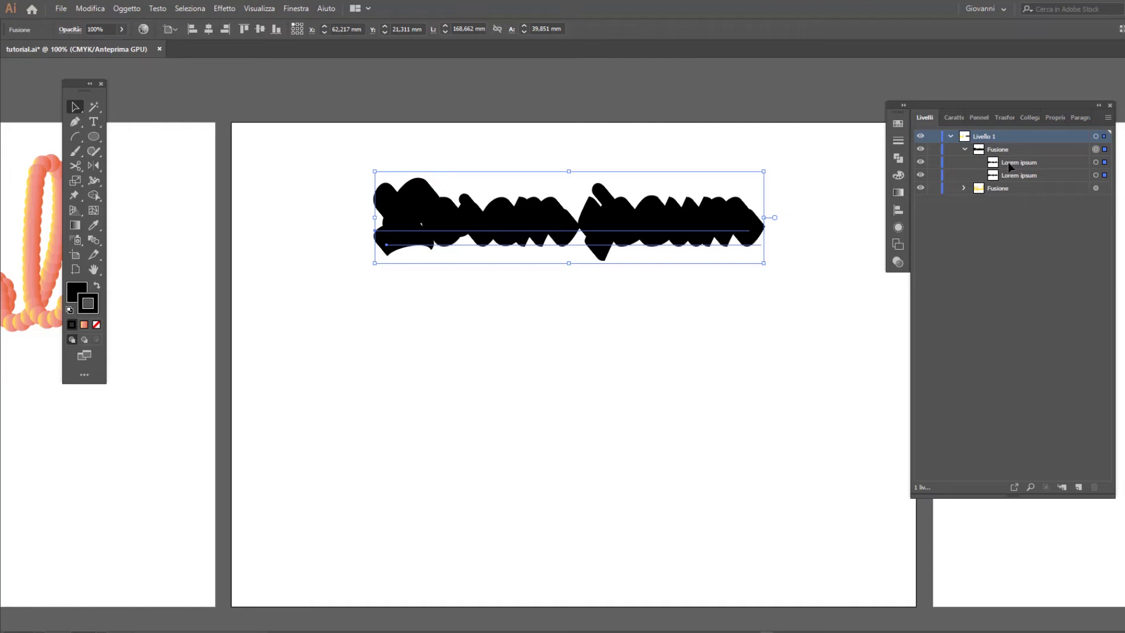
{"action": "left_click", "coordinate": [1097, 163]}
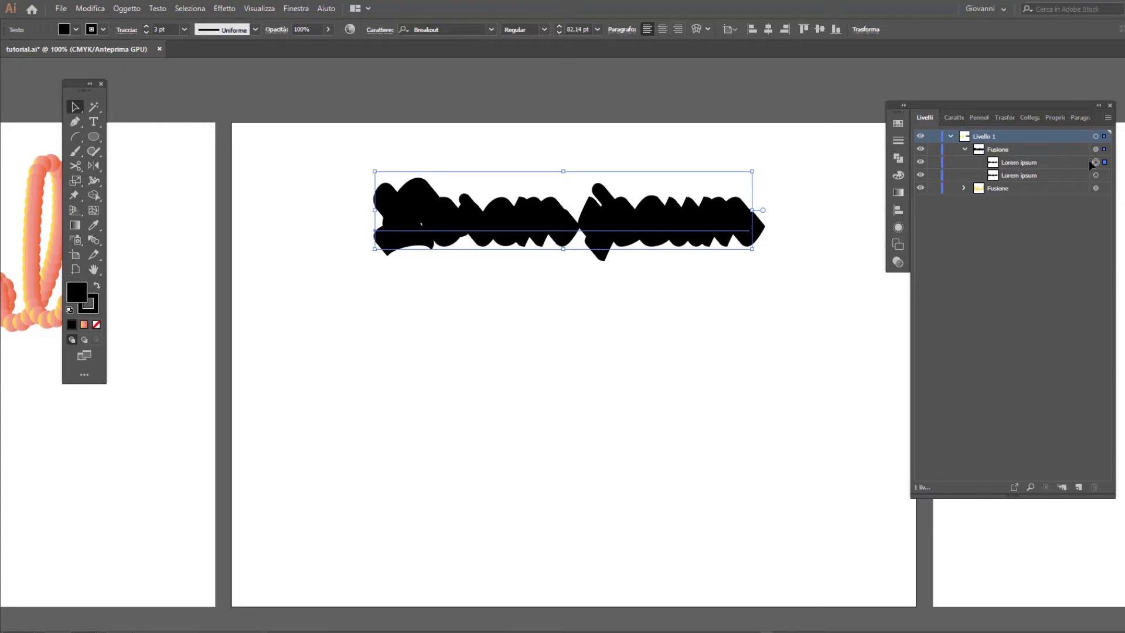
{"action": "left_click", "coordinate": [898, 174]}
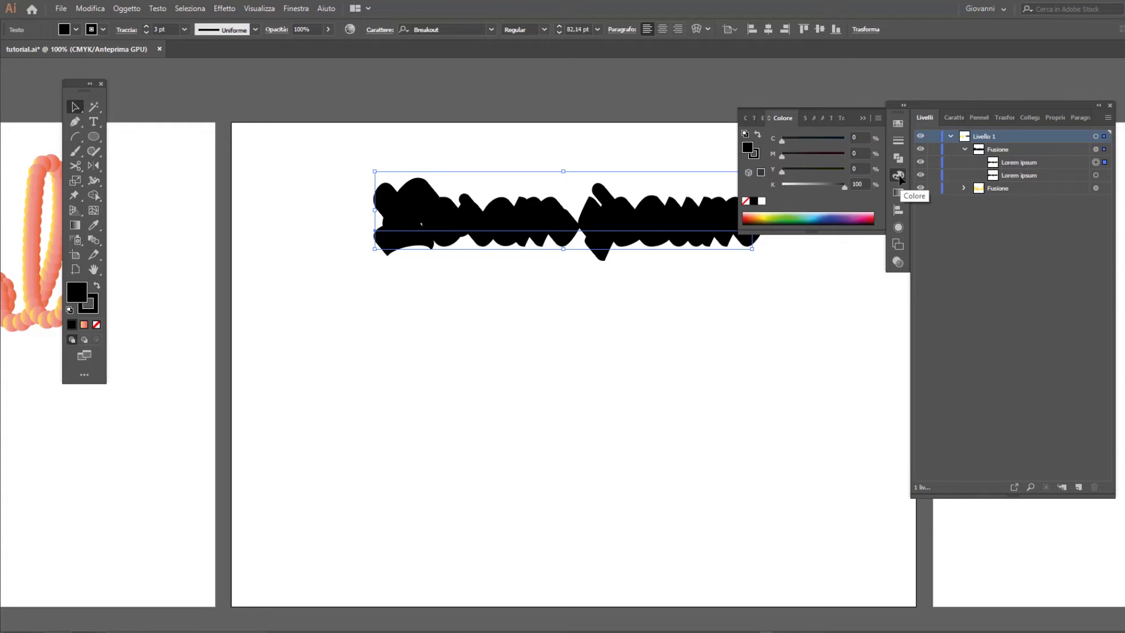
{"action": "left_click", "coordinate": [762, 202]}
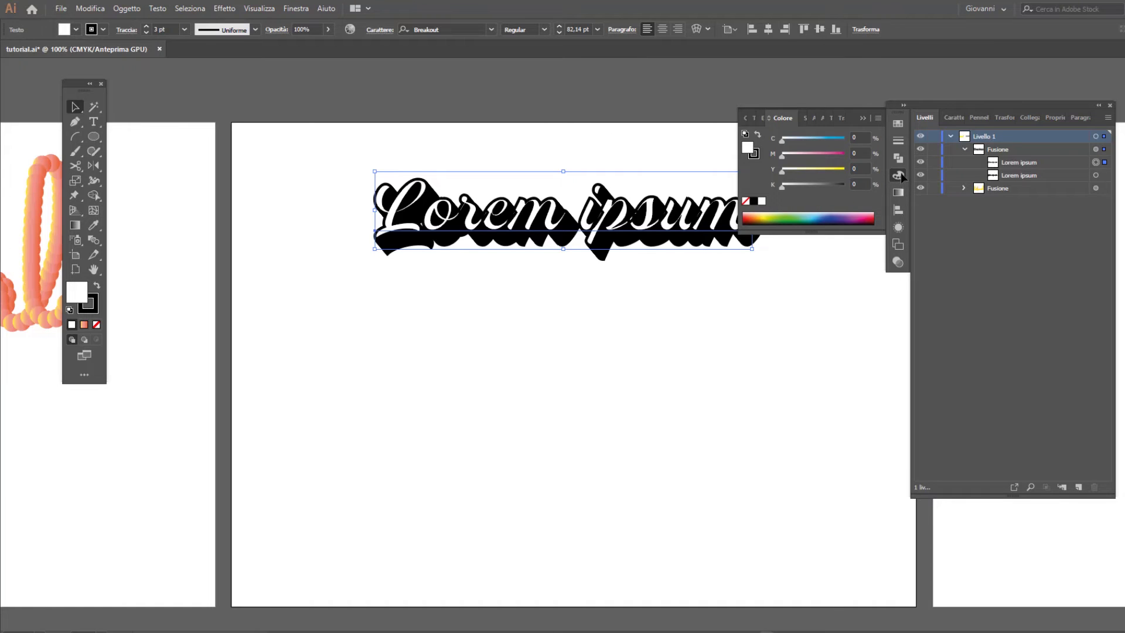
{"action": "left_click", "coordinate": [574, 311]}
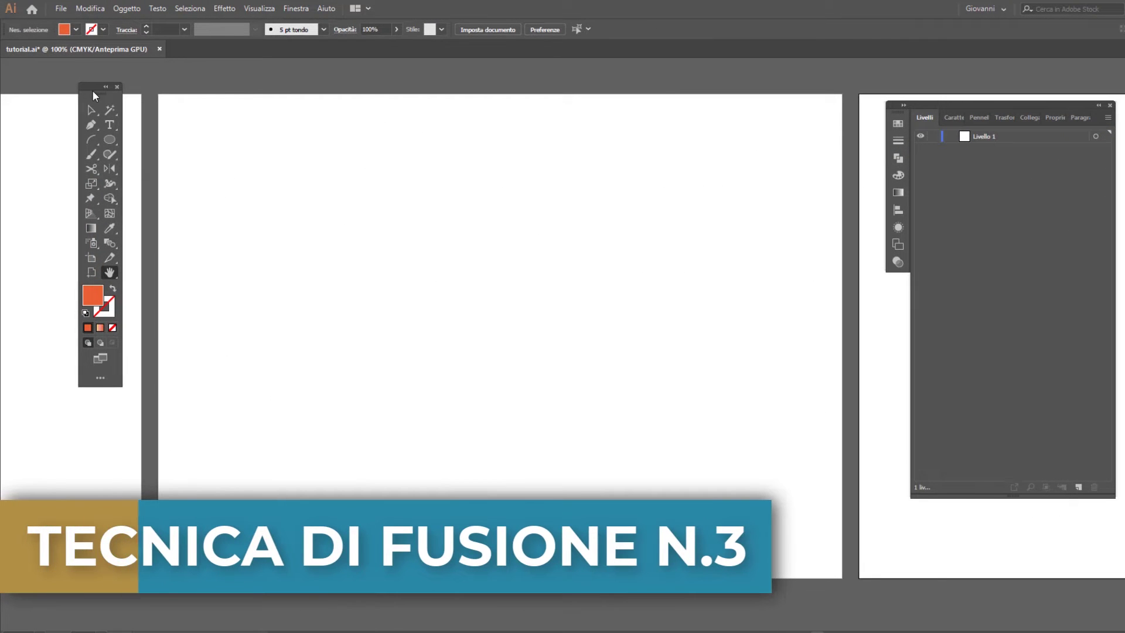
Draw a large rectangle near the page centre and lighten its orange fill.
{"action": "left_click_drag", "start_coordinate": [93, 90], "coordinate": [101, 95]}
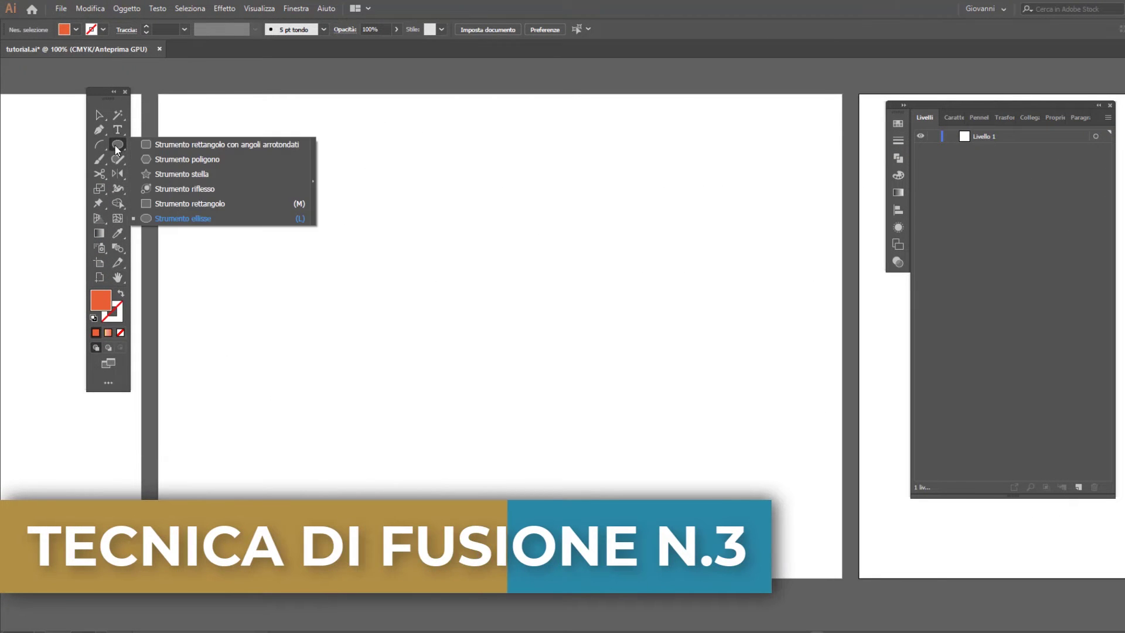
{"action": "left_click_drag", "start_coordinate": [116, 150], "coordinate": [175, 144]}
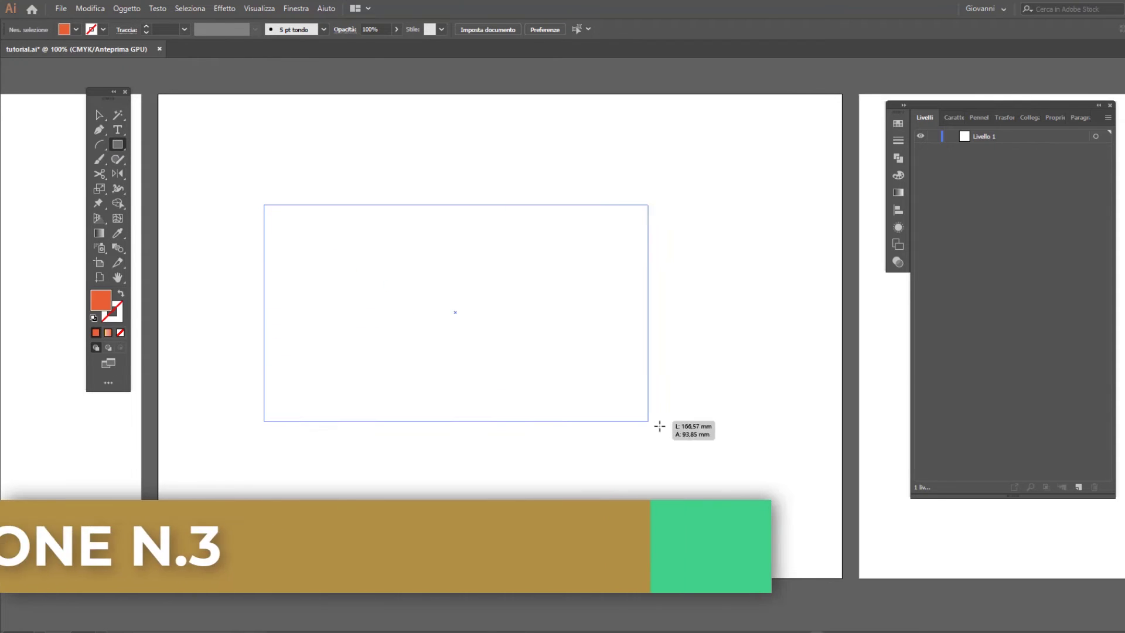
{"action": "left_click_drag", "start_coordinate": [263, 203], "coordinate": [715, 452]}
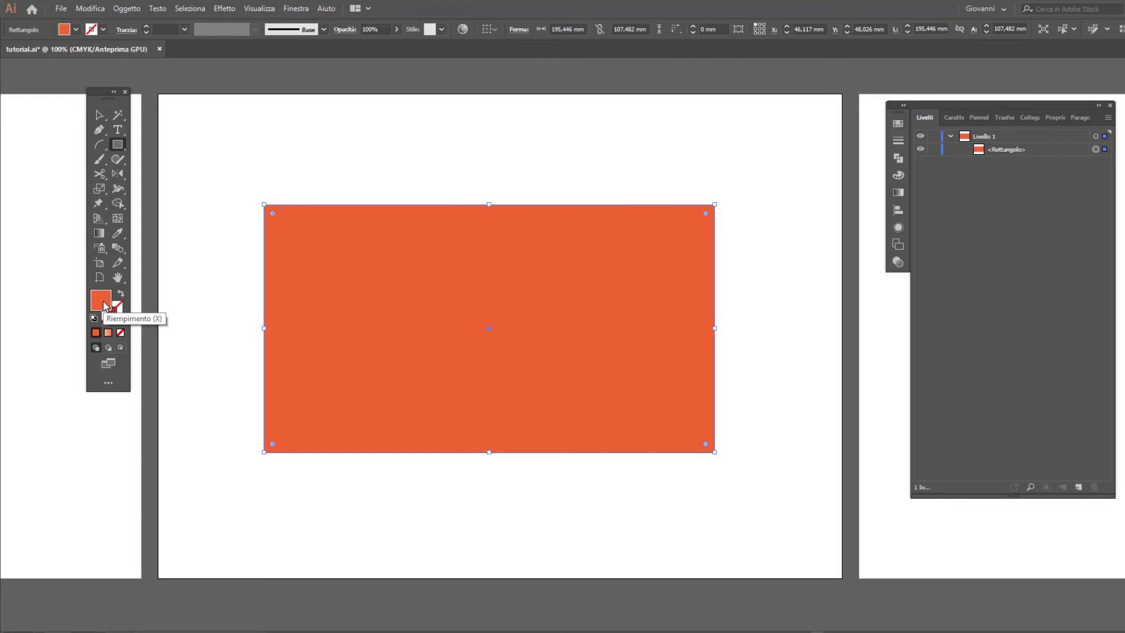
{"action": "left_click", "coordinate": [898, 175]}
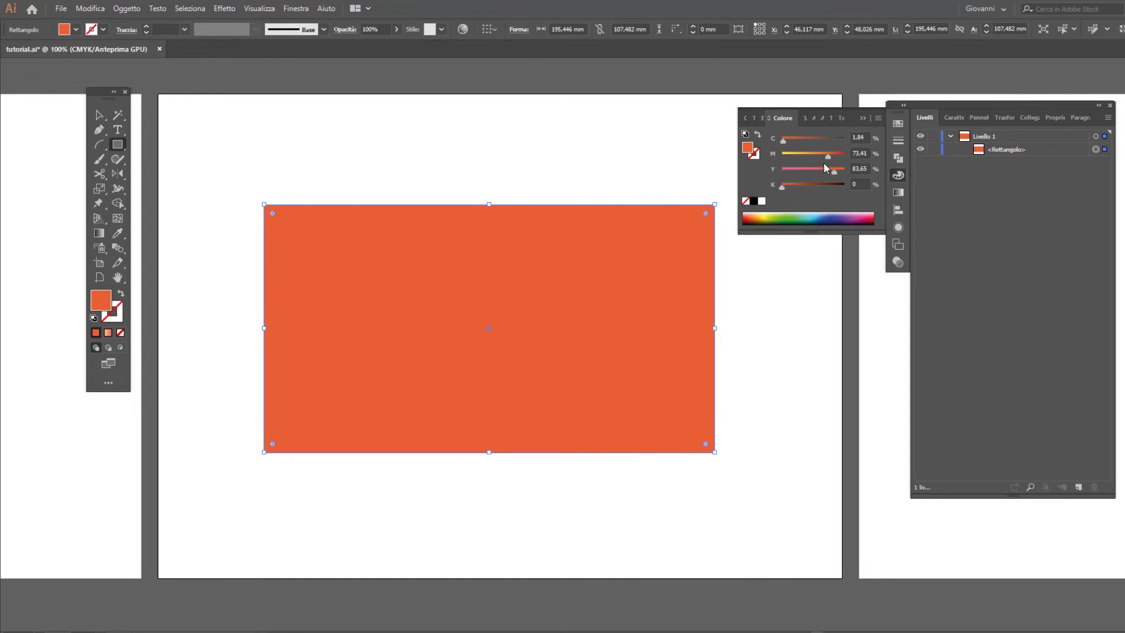
{"action": "mouse_move", "coordinate": [818, 157]}
{"action": "left_mouse_down"}
{"action": "mouse_move", "coordinate": [807, 155]}
{"action": "mouse_move", "coordinate": [822, 170]}
{"action": "left_mouse_up"}
{"action": "left_click", "coordinate": [118, 146]}
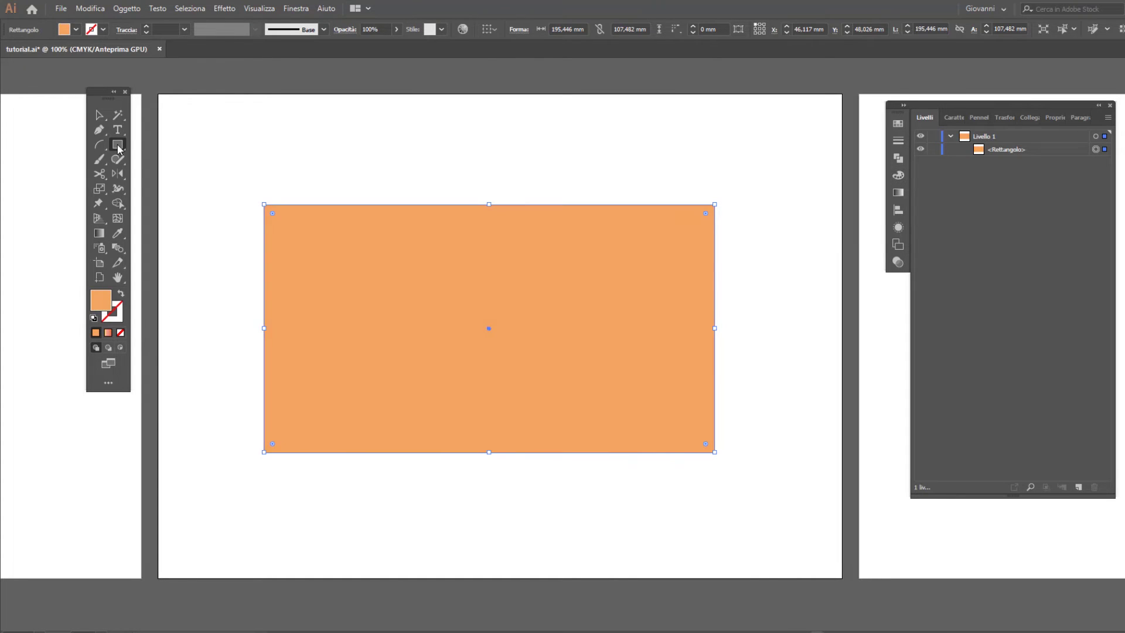
Draw a small circle just above the rectangle.
{"action": "left_click_drag", "start_coordinate": [118, 149], "coordinate": [196, 224]}
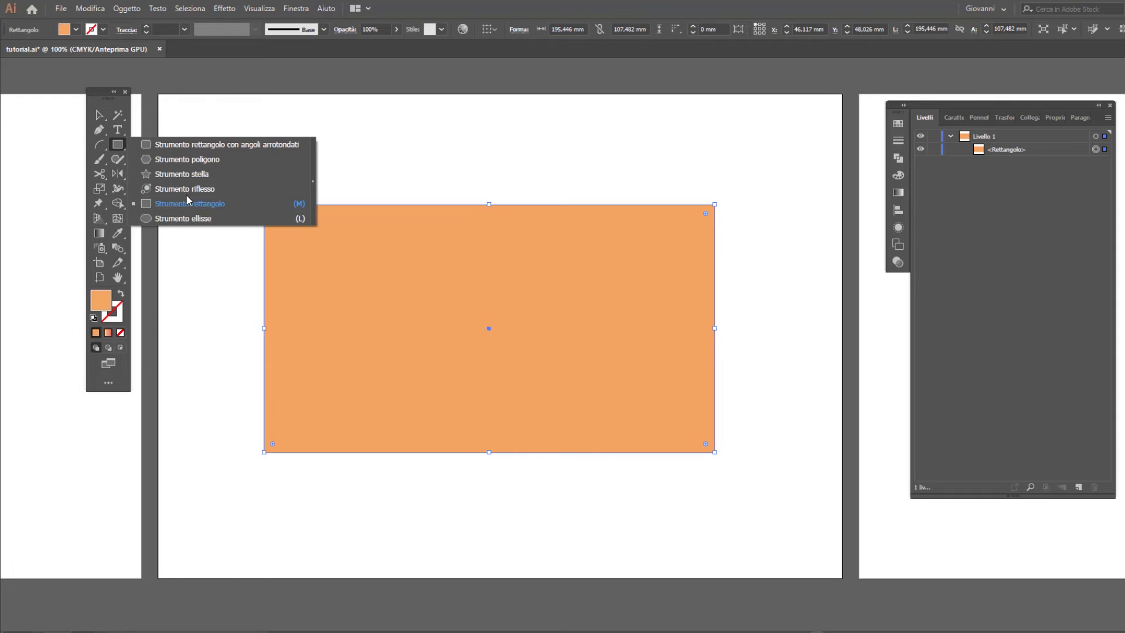
{"action": "left_click", "coordinate": [195, 219]}
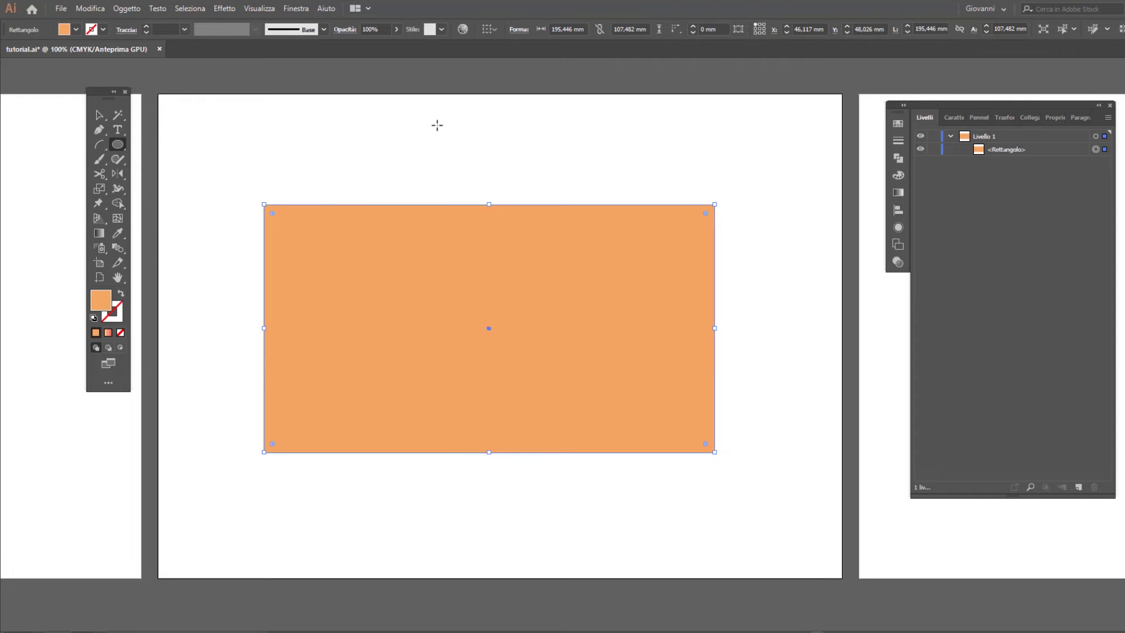
{"action": "left_click_drag", "start_coordinate": [434, 109], "coordinate": [525, 198]}
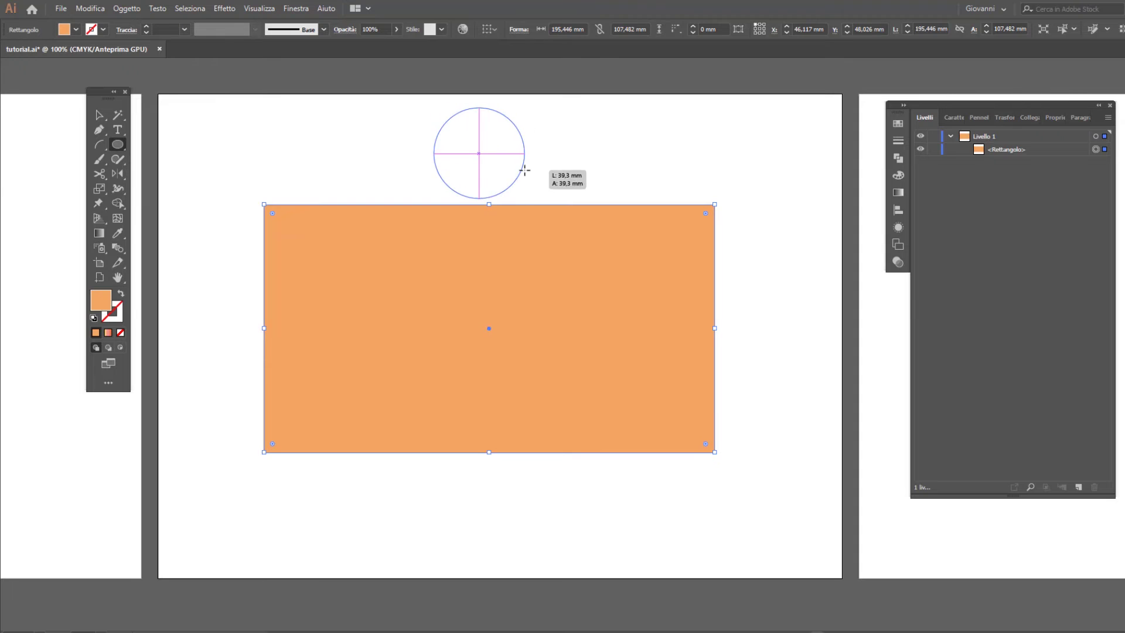
{"action": "key", "text": "v"}
{"action": "left_click_drag", "start_coordinate": [504, 160], "coordinate": [517, 156]}
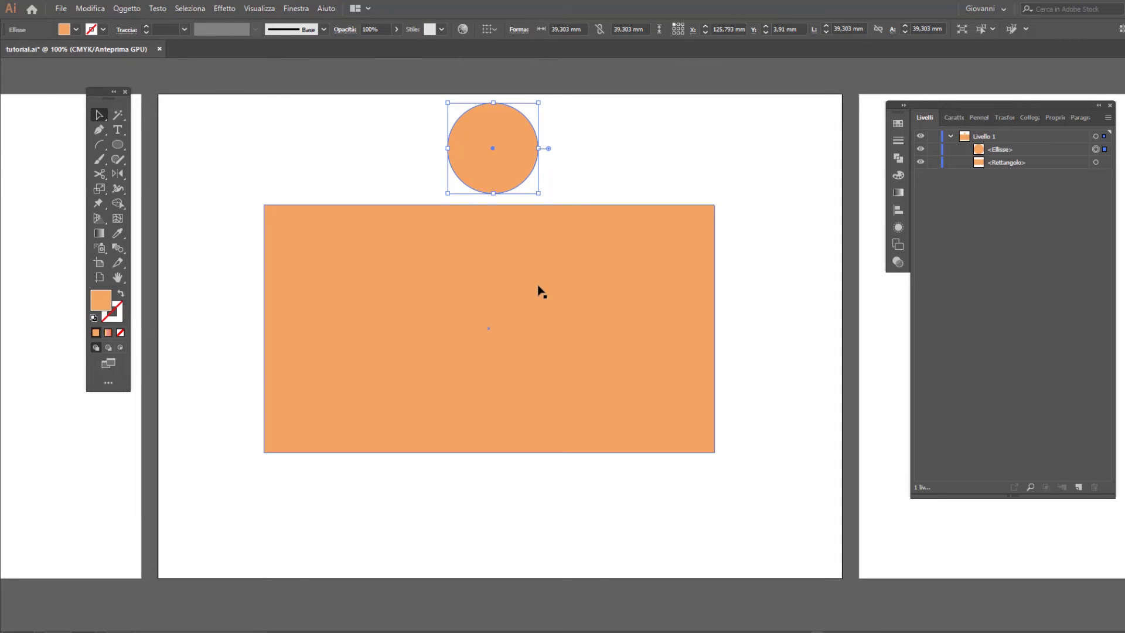
Deepen the circle's fill to a darker brownish orange.
{"action": "double_click", "coordinate": [100, 300]}
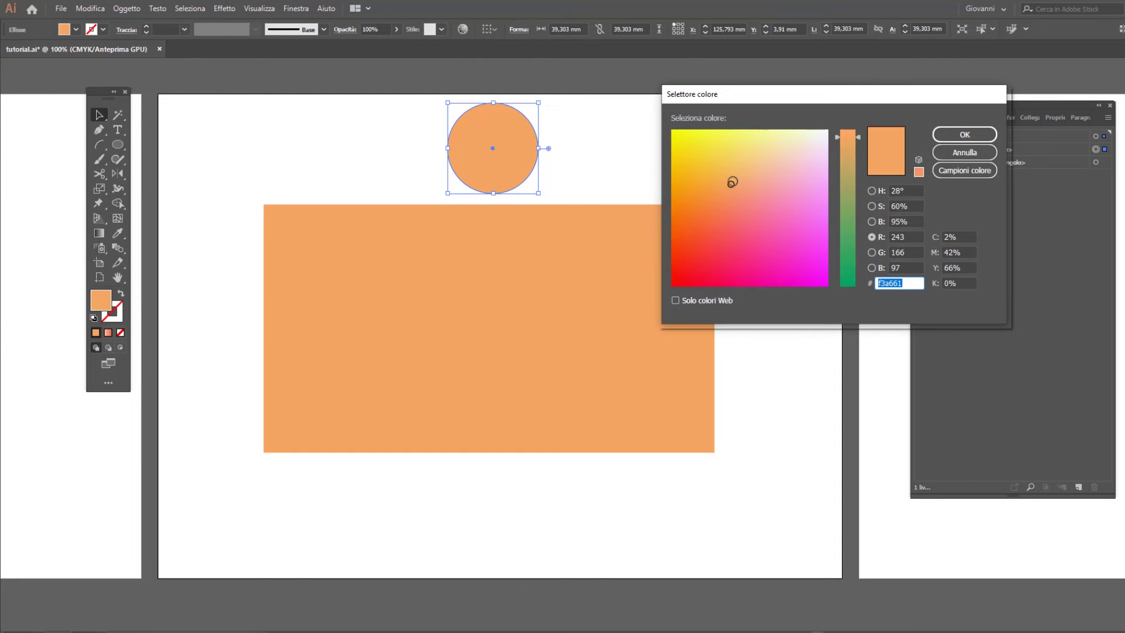
{"action": "left_click", "coordinate": [964, 134]}
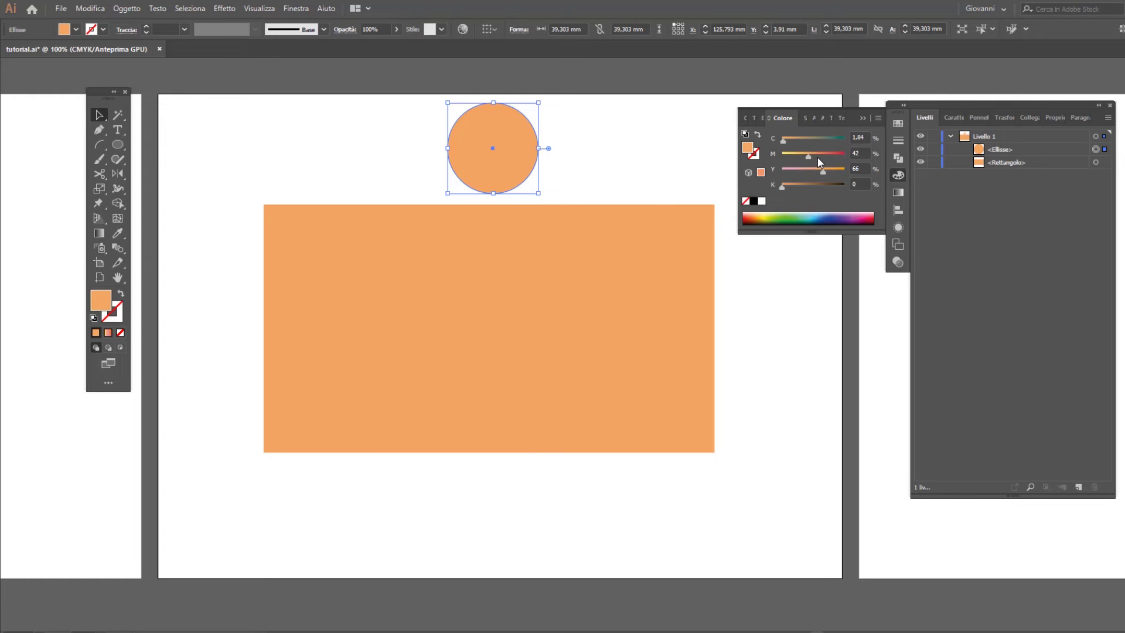
{"action": "mouse_move", "coordinate": [819, 157]}
{"action": "left_mouse_down"}
{"action": "mouse_move", "coordinate": [838, 173]}
{"action": "mouse_move", "coordinate": [796, 186]}
{"action": "left_mouse_up"}
Move the circle onto the rectangle and horizontally centre both objects on each other.
{"action": "left_click_drag", "start_coordinate": [518, 163], "coordinate": [514, 337]}
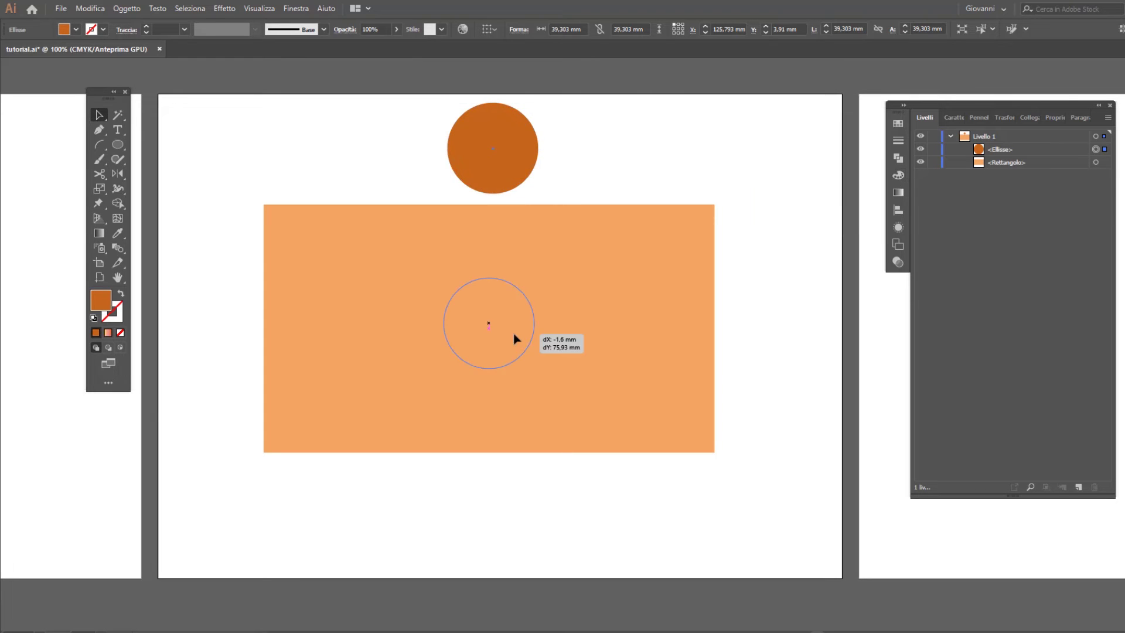
{"action": "left_click_drag", "start_coordinate": [472, 141], "coordinate": [627, 489]}
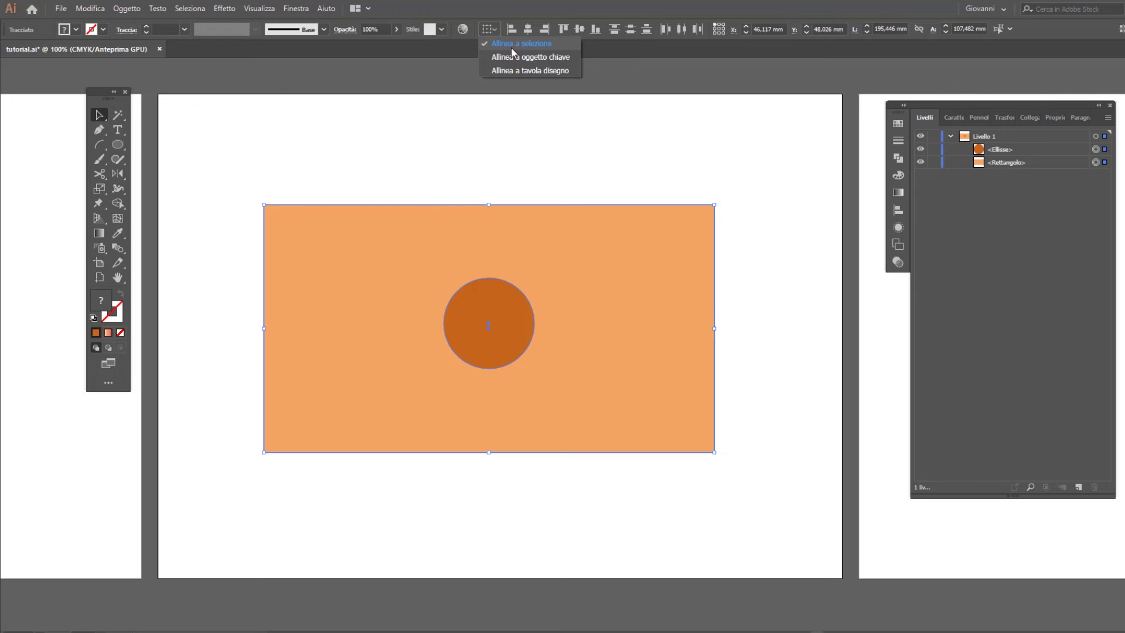
{"action": "left_click", "coordinate": [514, 43]}
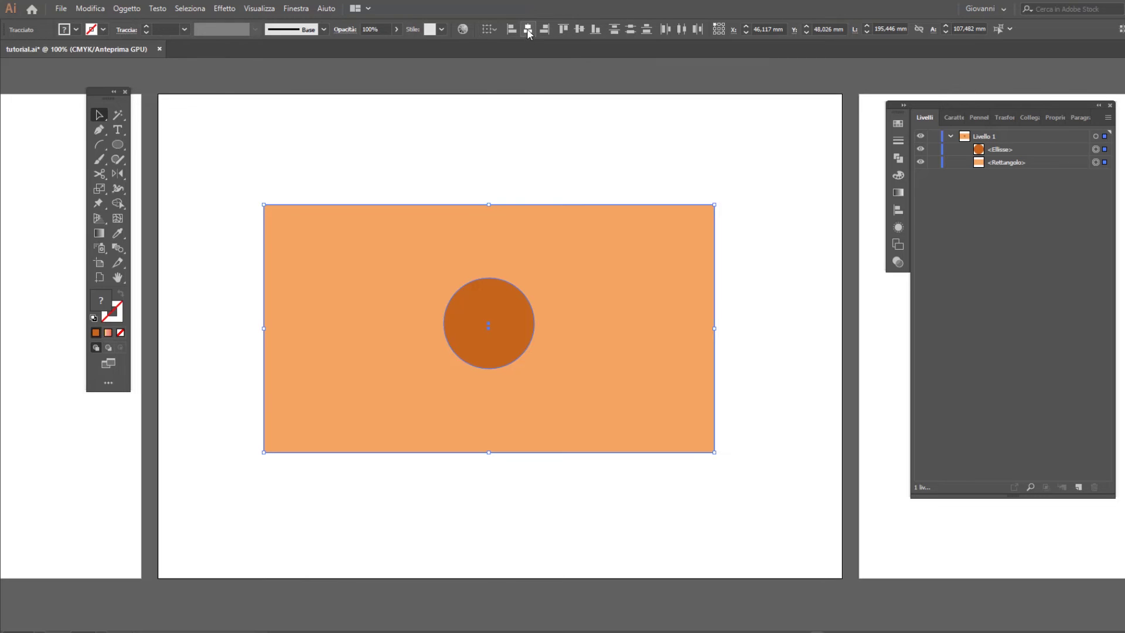
{"action": "left_click", "coordinate": [579, 33]}
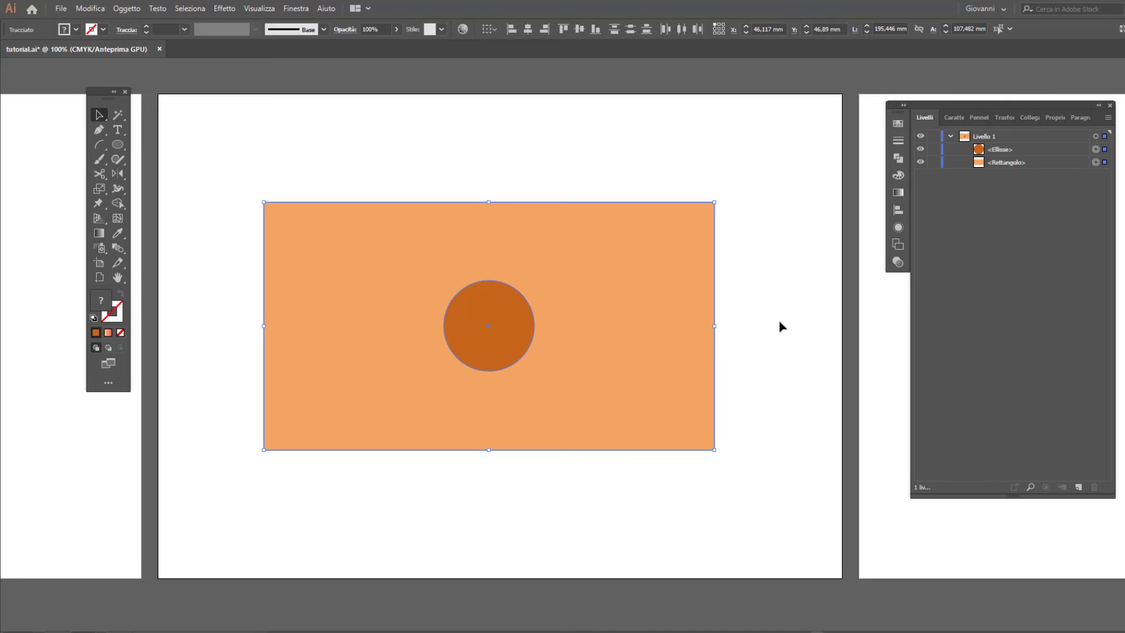
Blend the circle into the rectangle using specified-steps spacing, with preview on.
{"action": "left_click", "coordinate": [118, 9]}
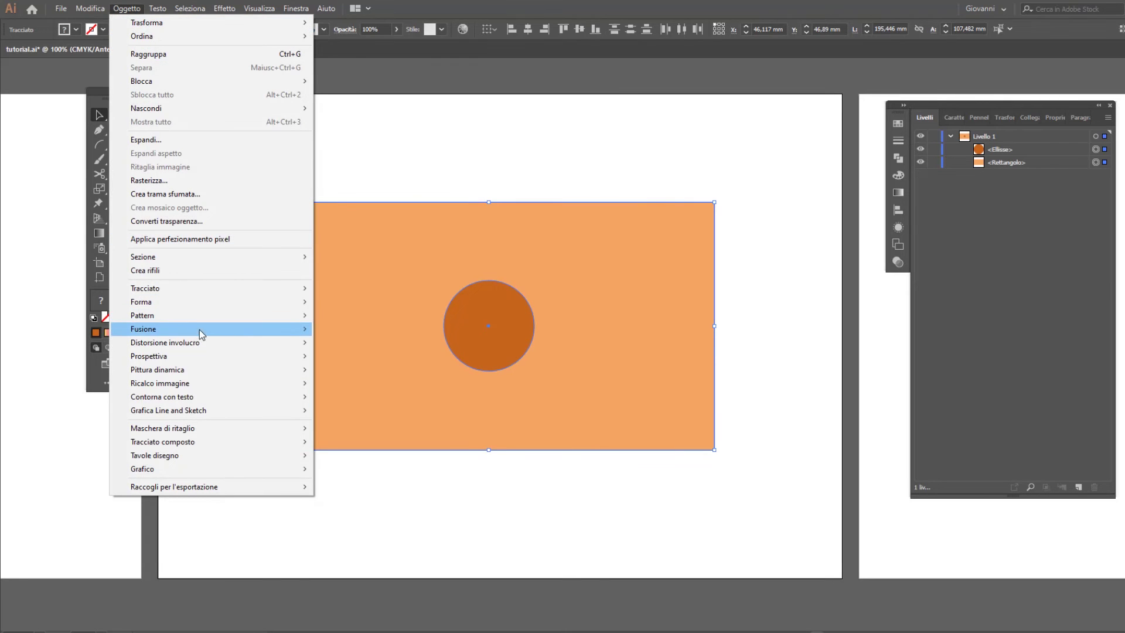
{"action": "mouse_move", "coordinate": [143, 328]}
{"action": "left_click", "coordinate": [343, 331]}
{"action": "left_click", "coordinate": [127, 8]}
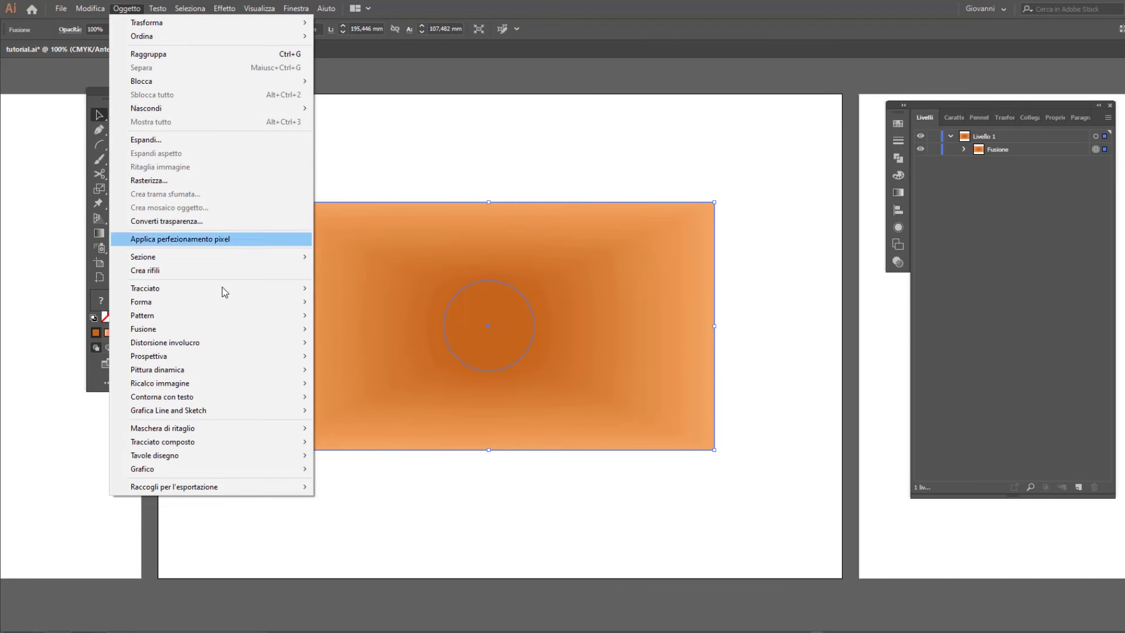
{"action": "left_click", "coordinate": [351, 357]}
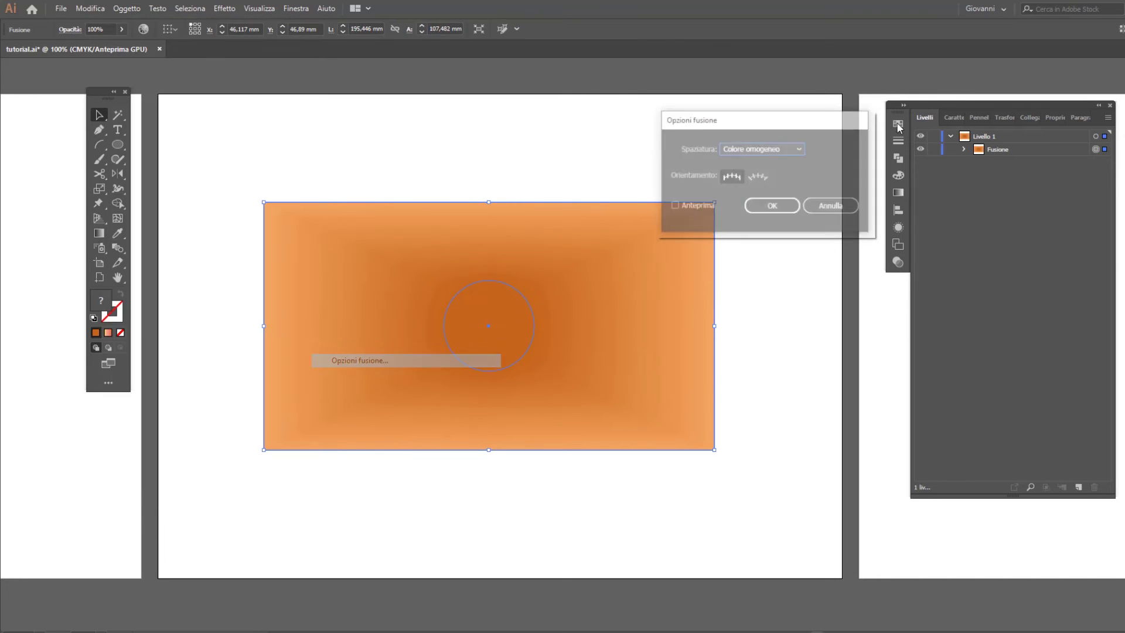
{"action": "left_click_drag", "start_coordinate": [773, 135], "coordinate": [725, 117]}
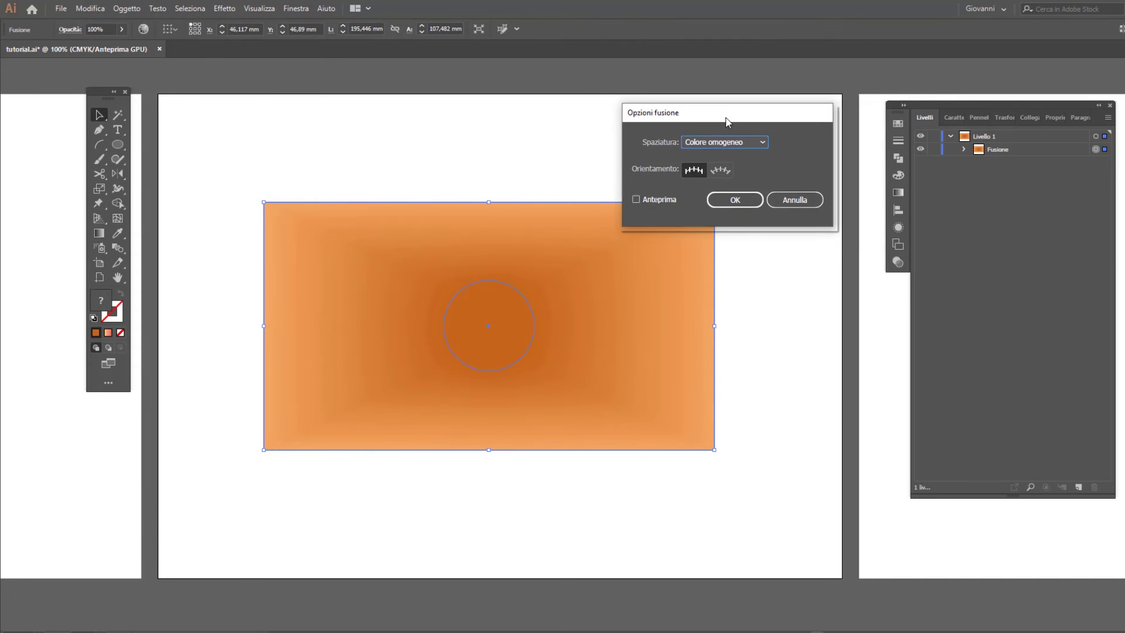
{"action": "left_click", "coordinate": [659, 200]}
{"action": "left_click", "coordinate": [700, 142]}
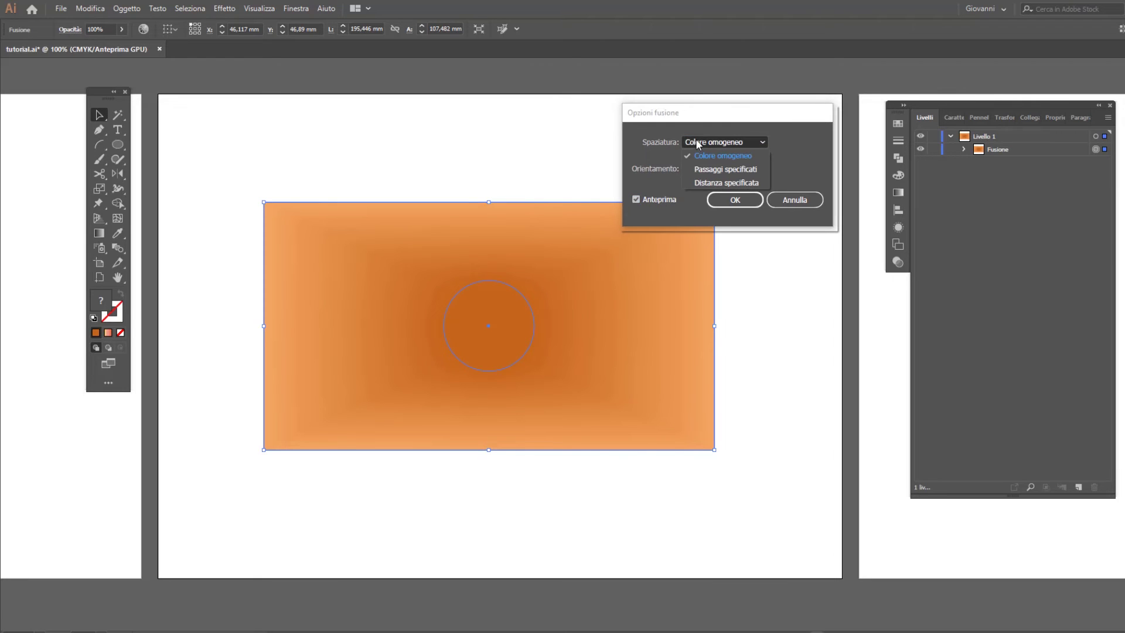
{"action": "left_click", "coordinate": [725, 169]}
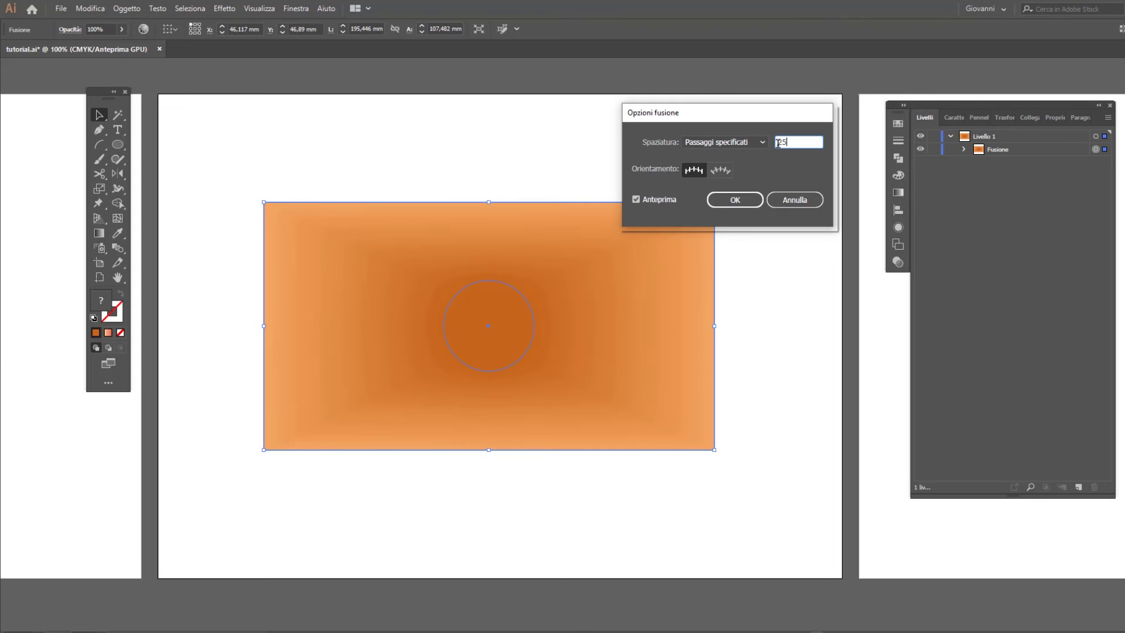
{"action": "left_click", "coordinate": [716, 201]}
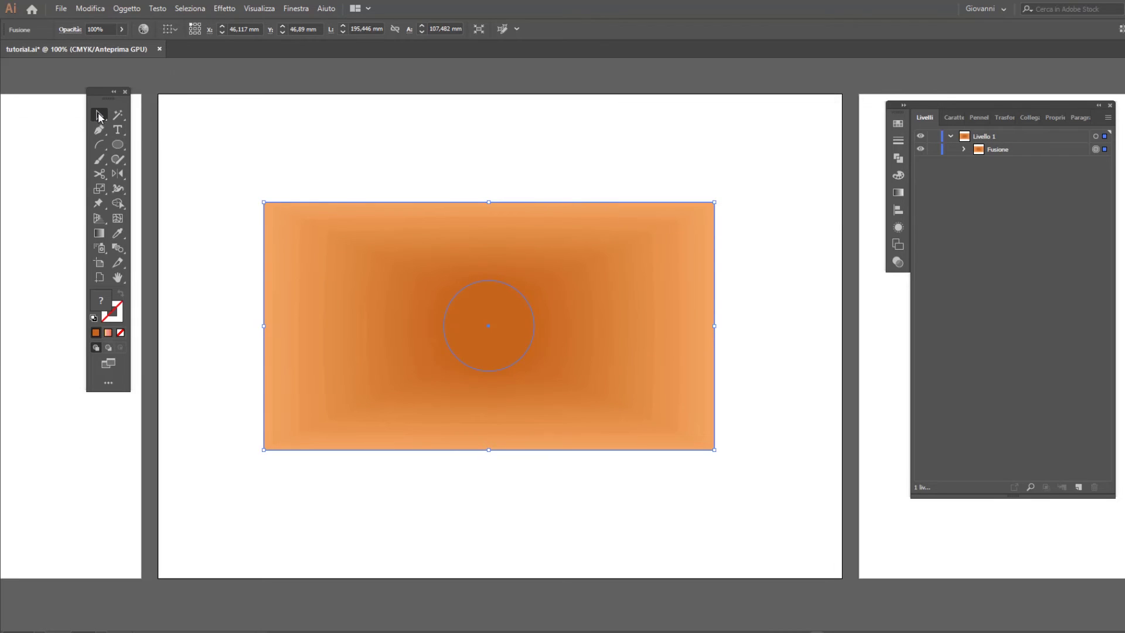
Direct-select the blend's inner circle and shift it right within the rectangle.
{"action": "left_click", "coordinate": [97, 116]}
{"action": "left_click_drag", "start_coordinate": [101, 115], "coordinate": [211, 114]}
{"action": "key", "text": "ctrl+shift+a"}
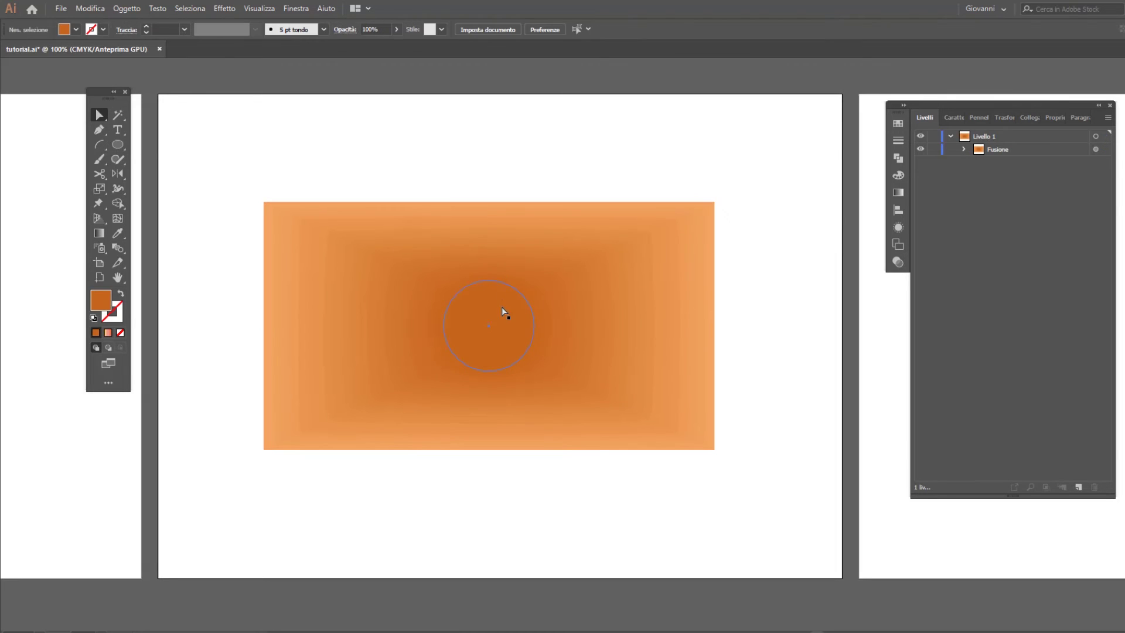
{"action": "left_click", "coordinate": [504, 316]}
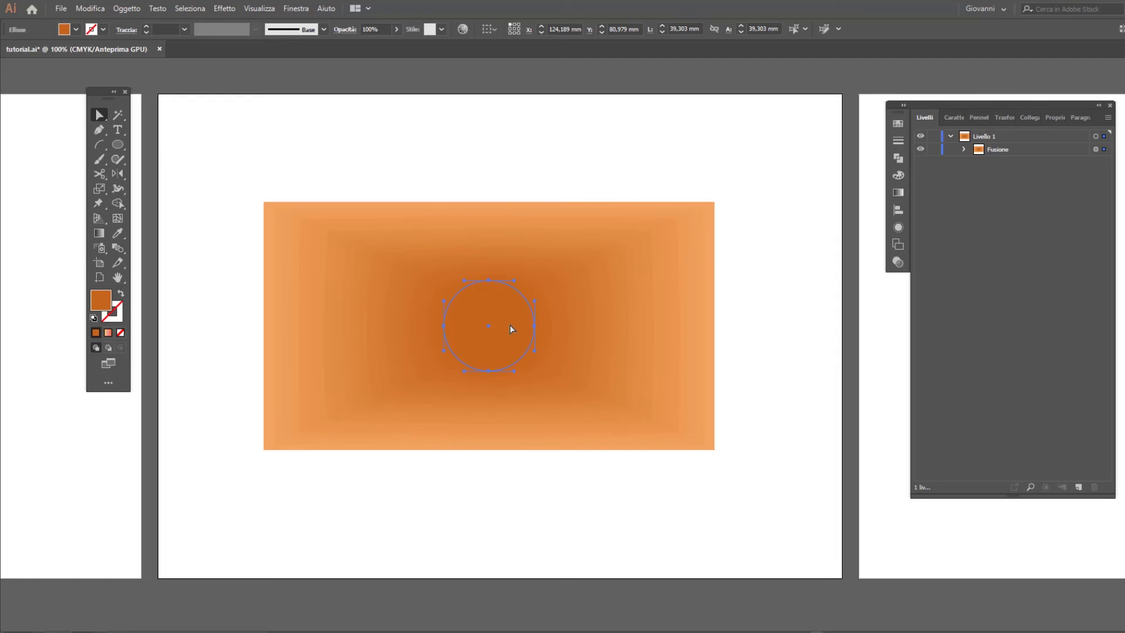
{"action": "left_click_drag", "start_coordinate": [509, 331], "coordinate": [635, 329]}
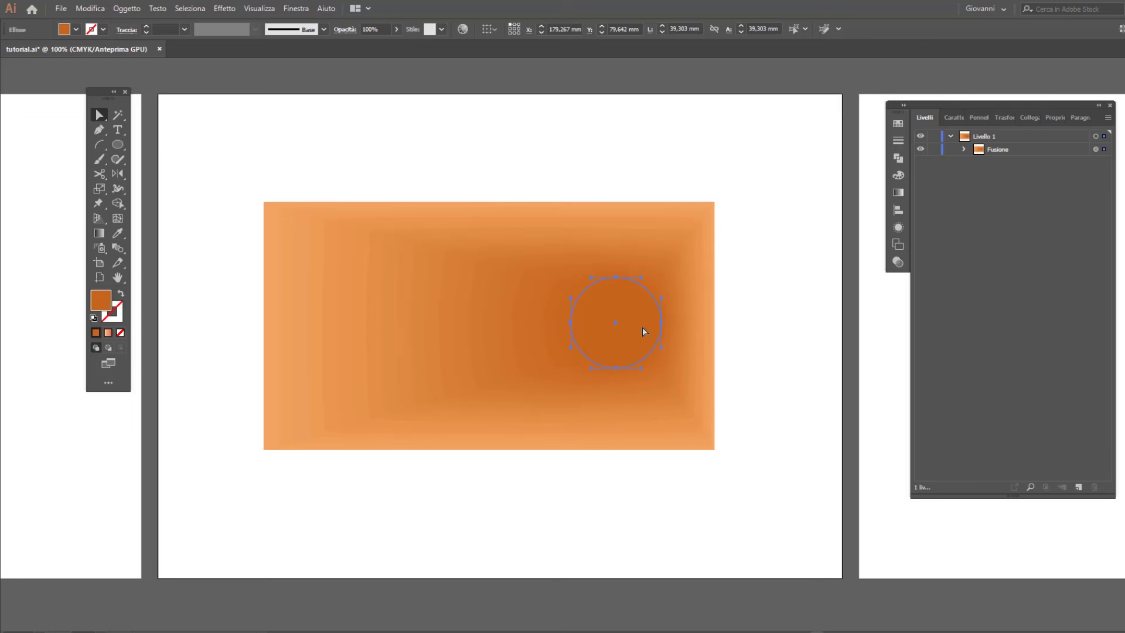
{"action": "mouse_move", "coordinate": [641, 327]}
{"action": "left_mouse_down"}
{"action": "mouse_move", "coordinate": [385, 269]}
{"action": "mouse_move", "coordinate": [630, 385]}
{"action": "mouse_move", "coordinate": [665, 311]}
{"action": "mouse_move", "coordinate": [575, 317]}
{"action": "mouse_move", "coordinate": [607, 310]}
{"action": "left_mouse_up"}
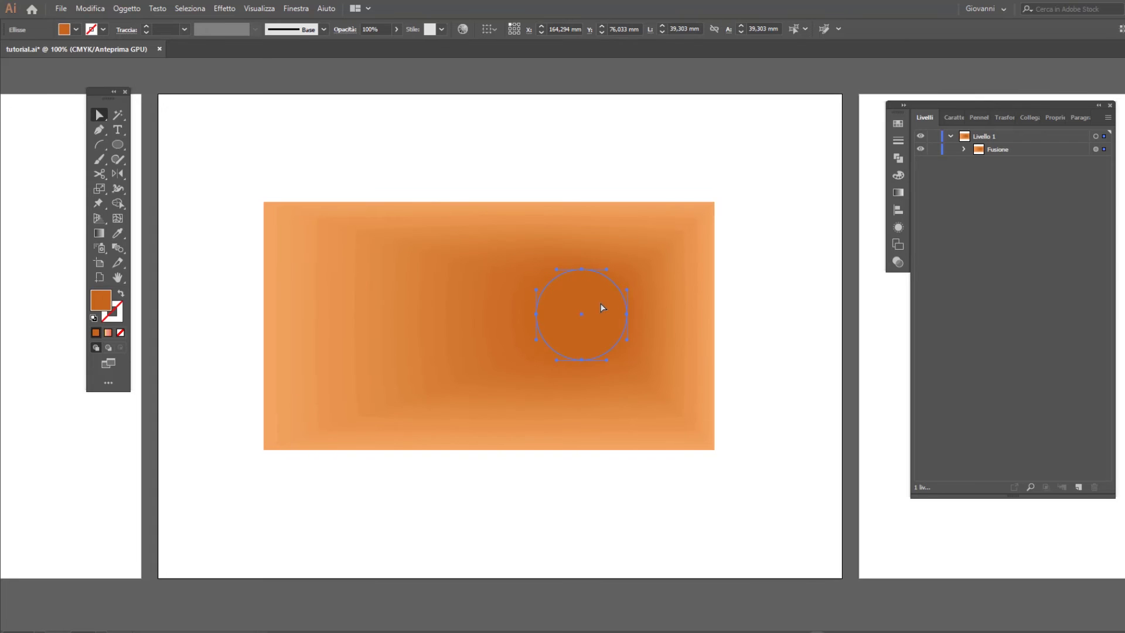
Darken the inner circle's colour with the Color sliders, then deselect.
{"action": "key", "text": "F6"}
{"action": "left_click", "coordinate": [809, 186]}
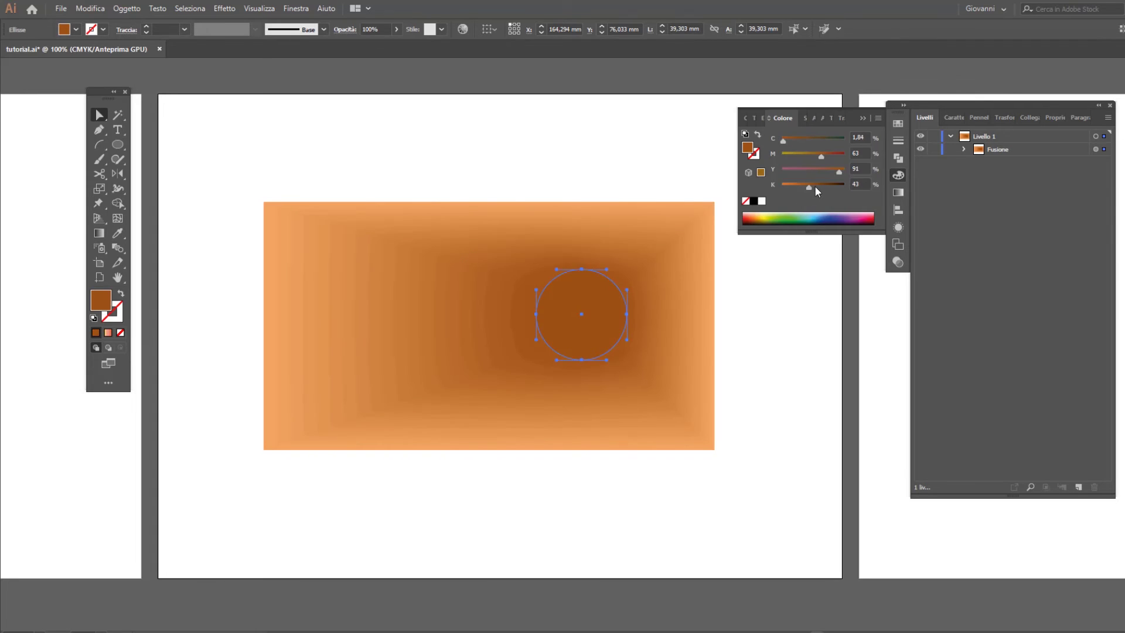
{"action": "left_click", "coordinate": [897, 174]}
{"action": "left_click", "coordinate": [771, 347]}
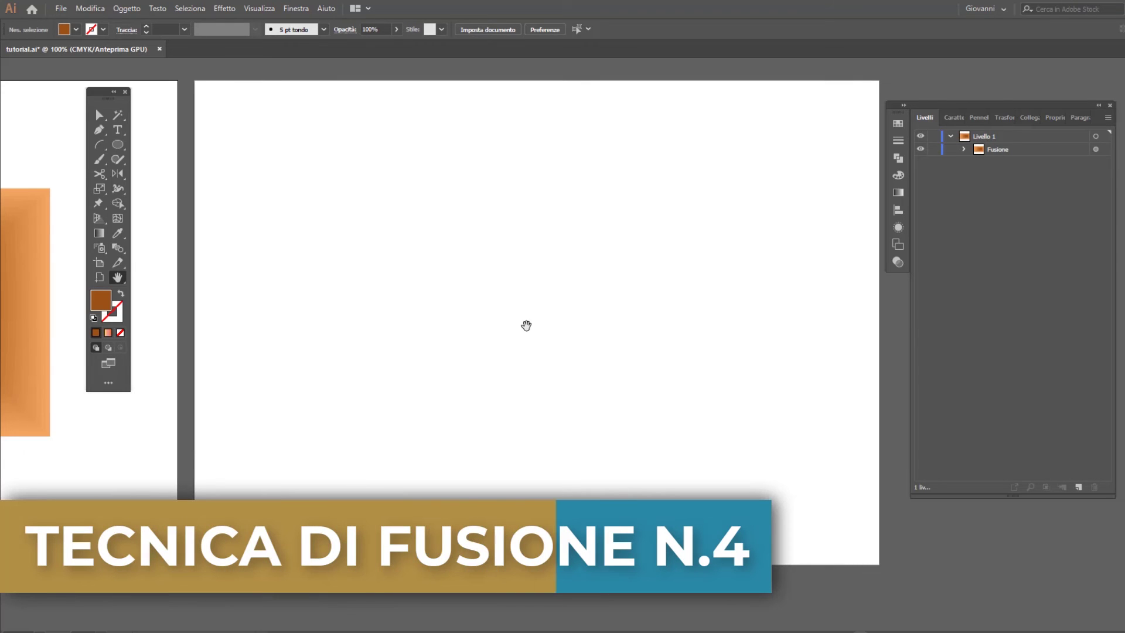
Swap fill and stroke so new shapes get a brown outline and no fill.
{"action": "key", "text": "shift+x"}
{"action": "key", "text": "x"}
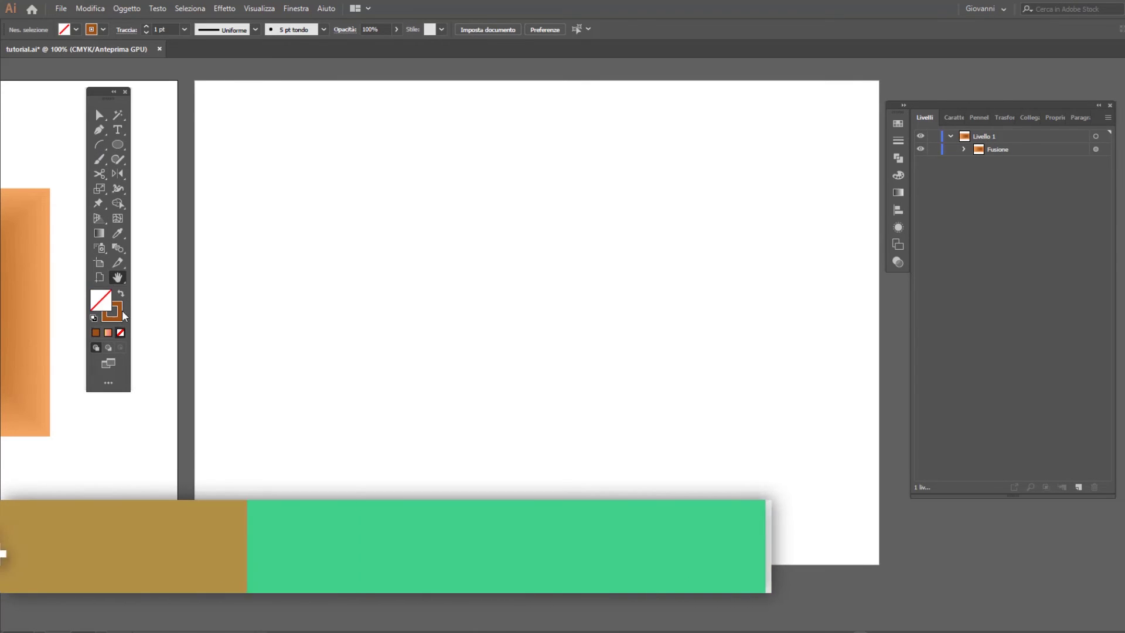
{"action": "left_click", "coordinate": [897, 175]}
{"action": "left_click", "coordinate": [897, 175]}
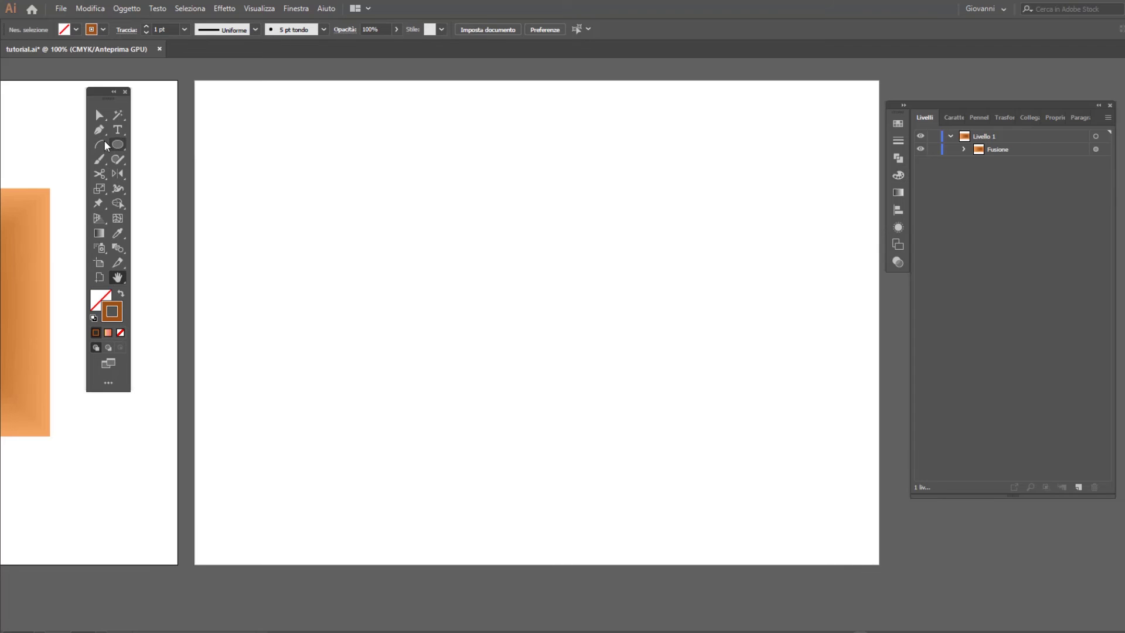
Draw a large closed wavy outline with the Pen tool.
{"action": "left_click", "coordinate": [100, 130]}
{"action": "left_click_drag", "start_coordinate": [321, 155], "coordinate": [331, 221]}
{"action": "left_click", "coordinate": [452, 291]}
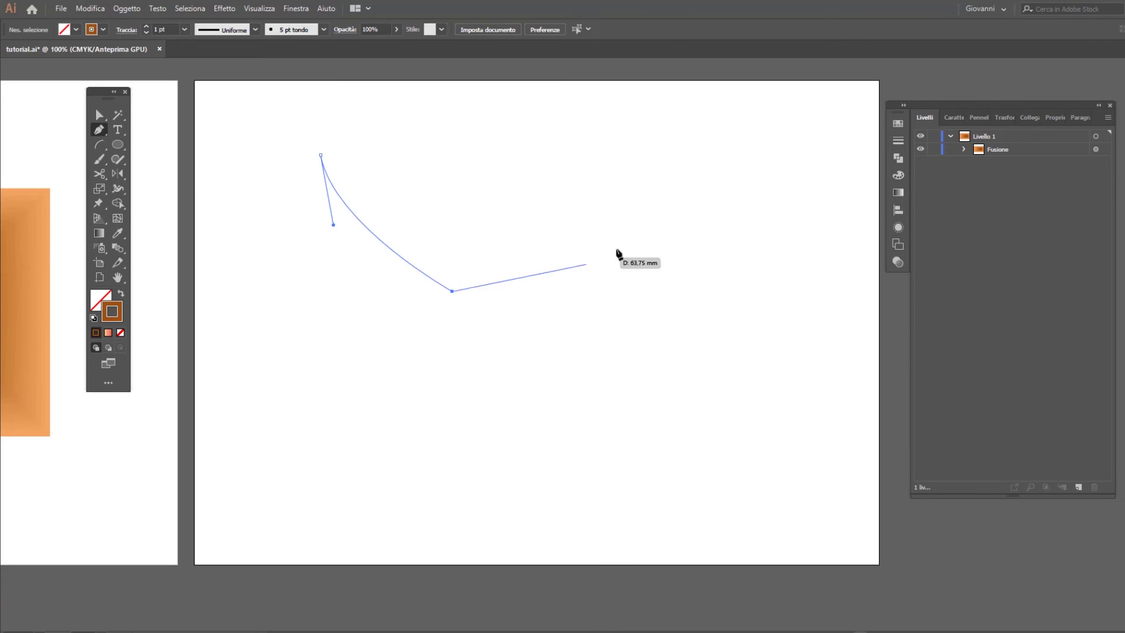
{"action": "left_click_drag", "start_coordinate": [610, 252], "coordinate": [739, 319]}
{"action": "left_click_drag", "start_coordinate": [793, 254], "coordinate": [782, 187]}
{"action": "left_click_drag", "start_coordinate": [695, 144], "coordinate": [640, 161]}
{"action": "left_click_drag", "start_coordinate": [505, 155], "coordinate": [477, 115]}
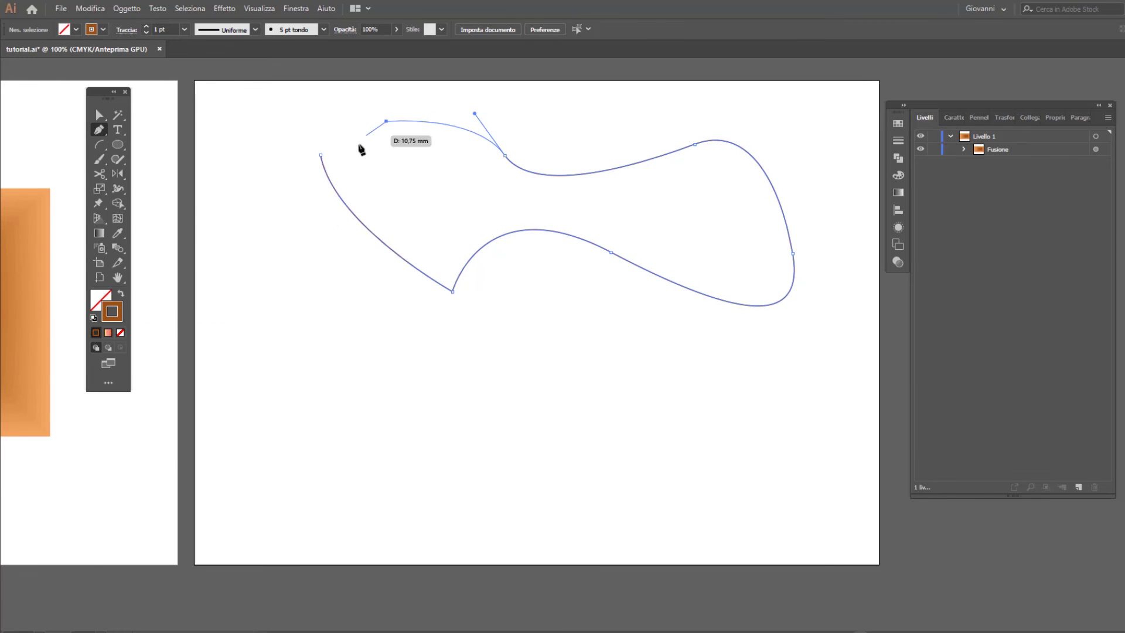
{"action": "left_click", "coordinate": [387, 121]}
{"action": "left_click", "coordinate": [320, 155]}
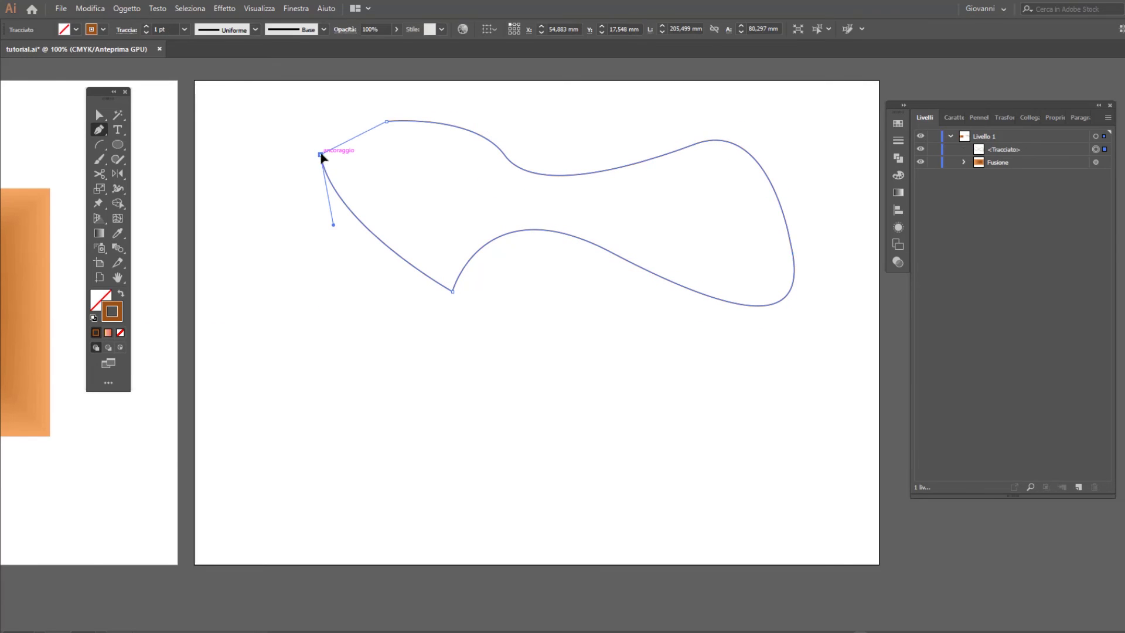
Draw a small closed curved outline below the large one.
{"action": "left_click", "coordinate": [458, 453]}
{"action": "left_click_drag", "start_coordinate": [510, 490], "coordinate": [585, 435]}
{"action": "left_click_drag", "start_coordinate": [521, 404], "coordinate": [451, 460]}
{"action": "left_click", "coordinate": [481, 424]}
{"action": "key", "text": "v"}
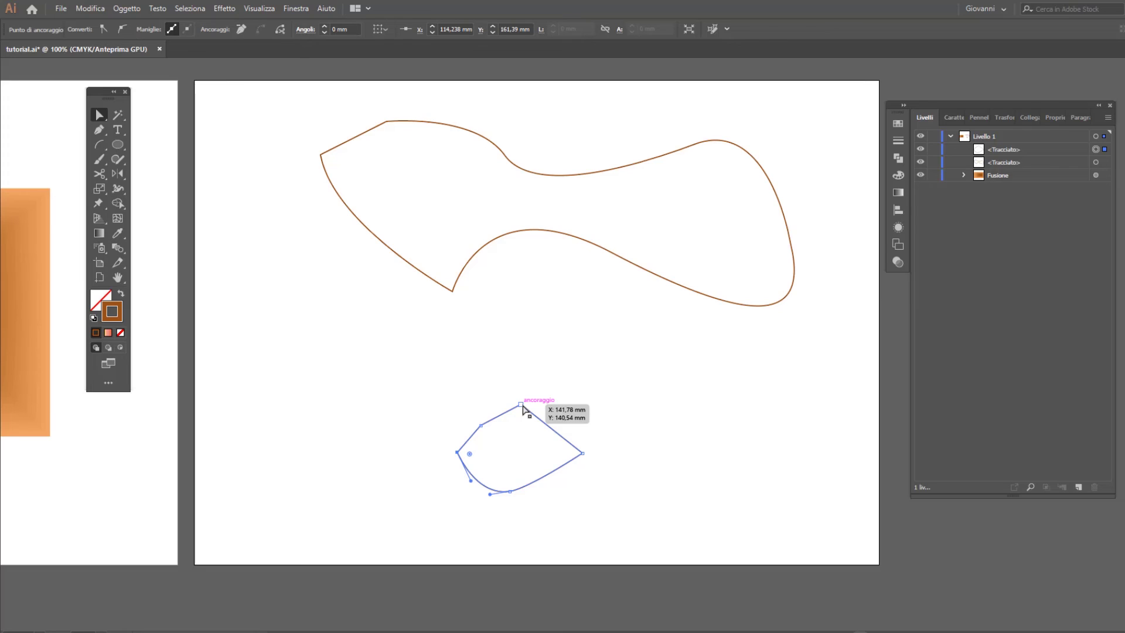
Smooth and reshape the small outline's anchors into a curled form, then select both outlines.
{"action": "left_click", "coordinate": [522, 407]}
{"action": "left_click", "coordinate": [121, 29]}
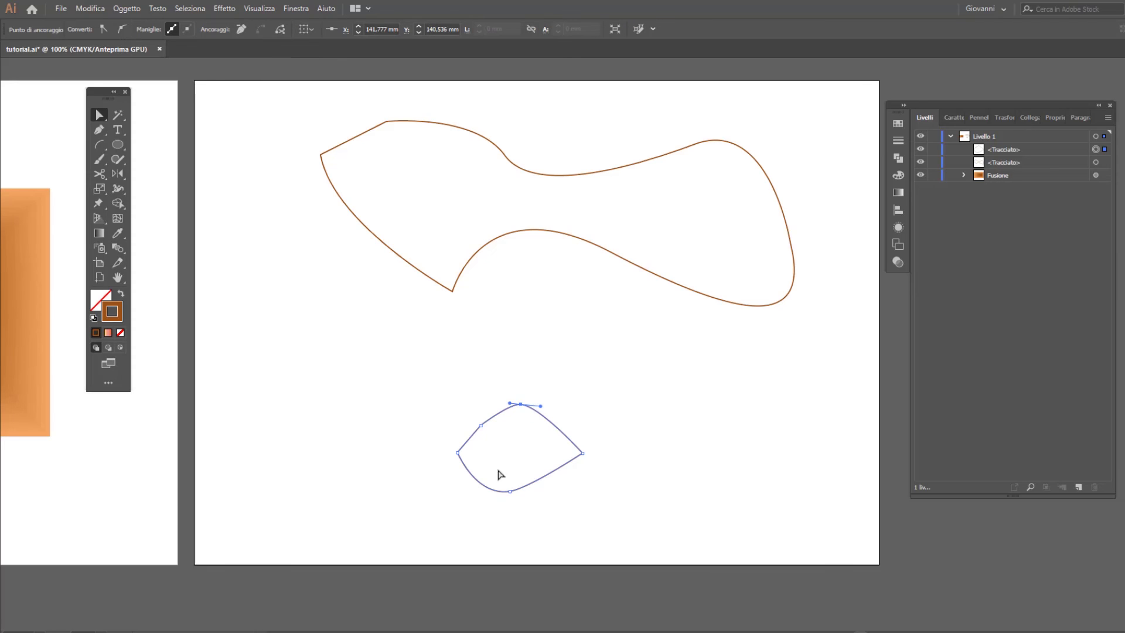
{"action": "left_click_drag", "start_coordinate": [481, 426], "coordinate": [473, 417]}
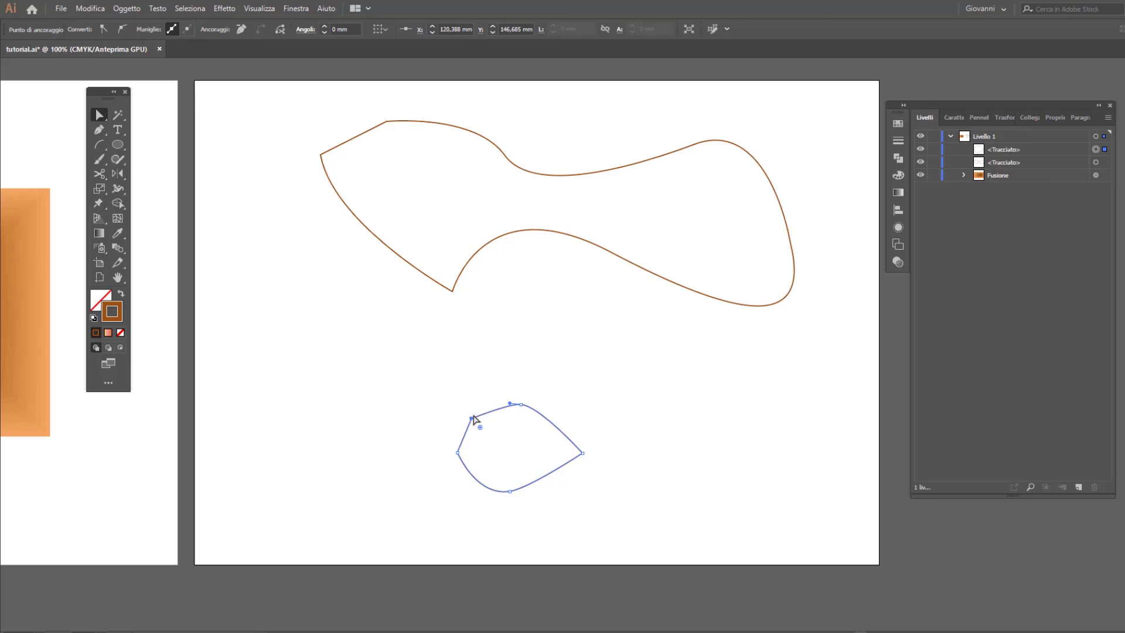
{"action": "left_click_drag", "start_coordinate": [510, 403], "coordinate": [477, 403]}
{"action": "left_click", "coordinate": [457, 453]}
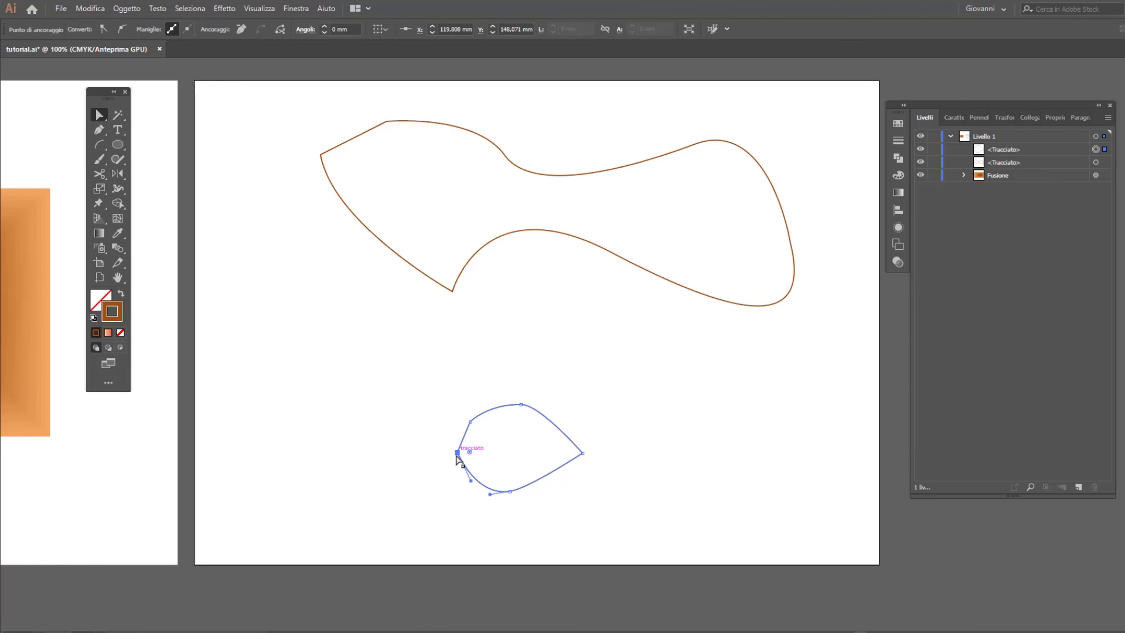
{"action": "mouse_move", "coordinate": [471, 481]}
{"action": "left_mouse_down"}
{"action": "mouse_move", "coordinate": [458, 515]}
{"action": "mouse_move", "coordinate": [511, 456]}
{"action": "left_mouse_up"}
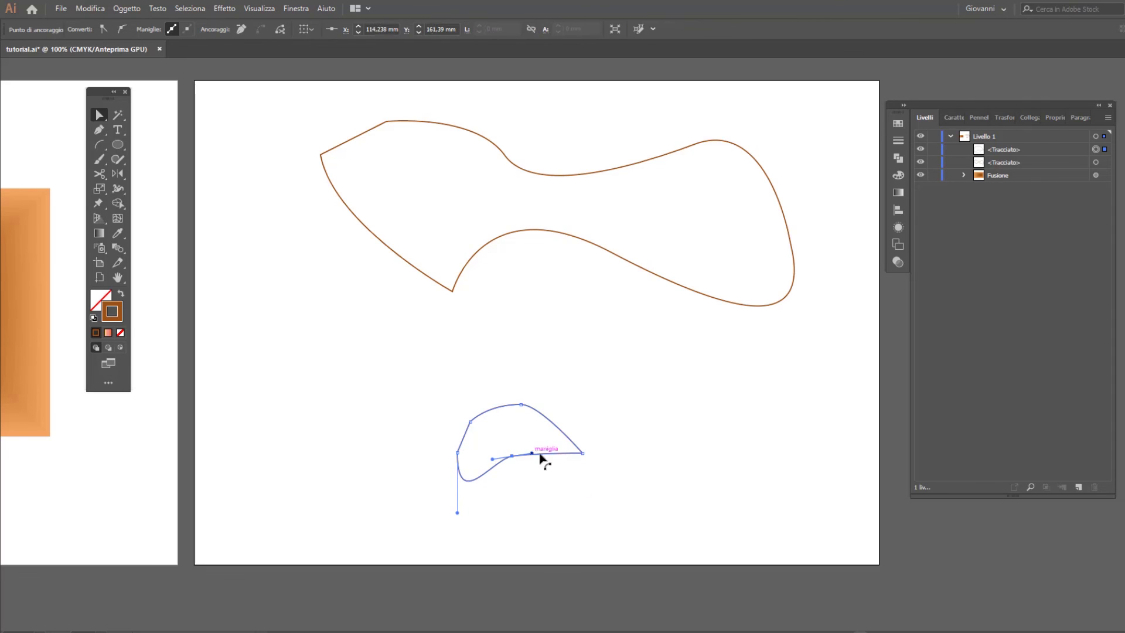
{"action": "left_click_drag", "start_coordinate": [582, 453], "coordinate": [555, 450]}
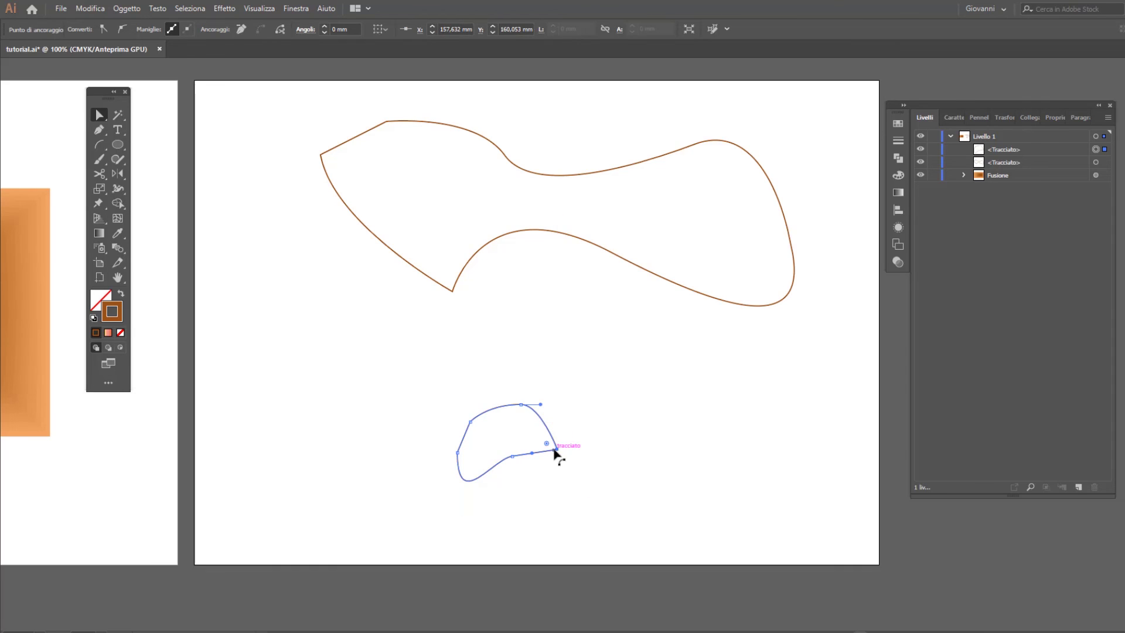
{"action": "left_click_drag", "start_coordinate": [287, 96], "coordinate": [709, 448]}
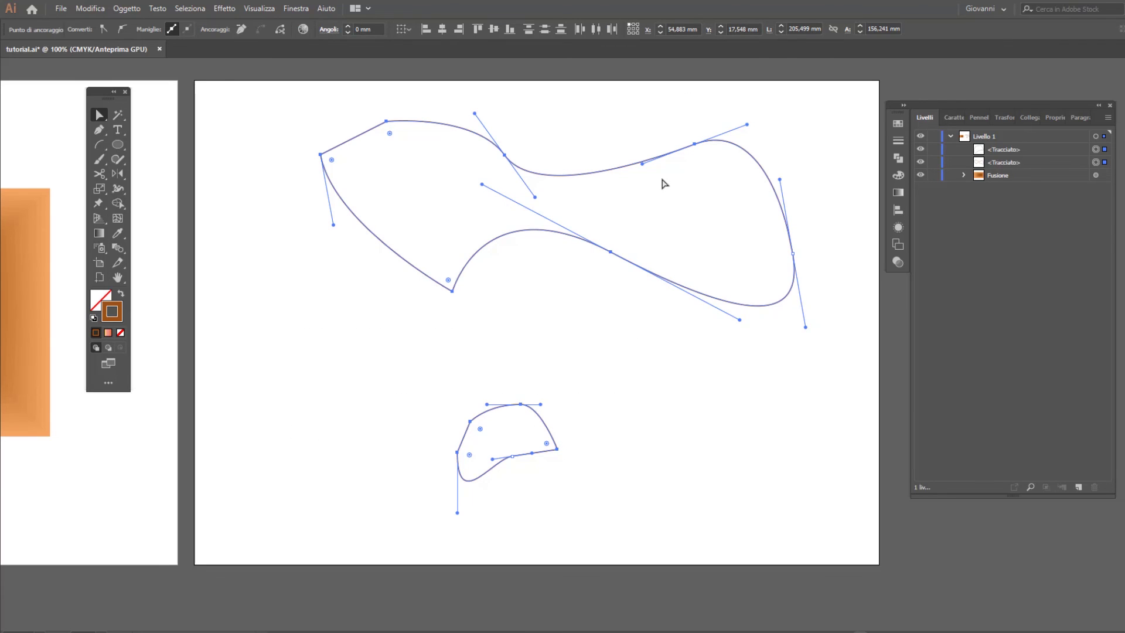
Blend the two outlines with 250 specified steps into a solid brown ribbon.
{"action": "left_click", "coordinate": [124, 9]}
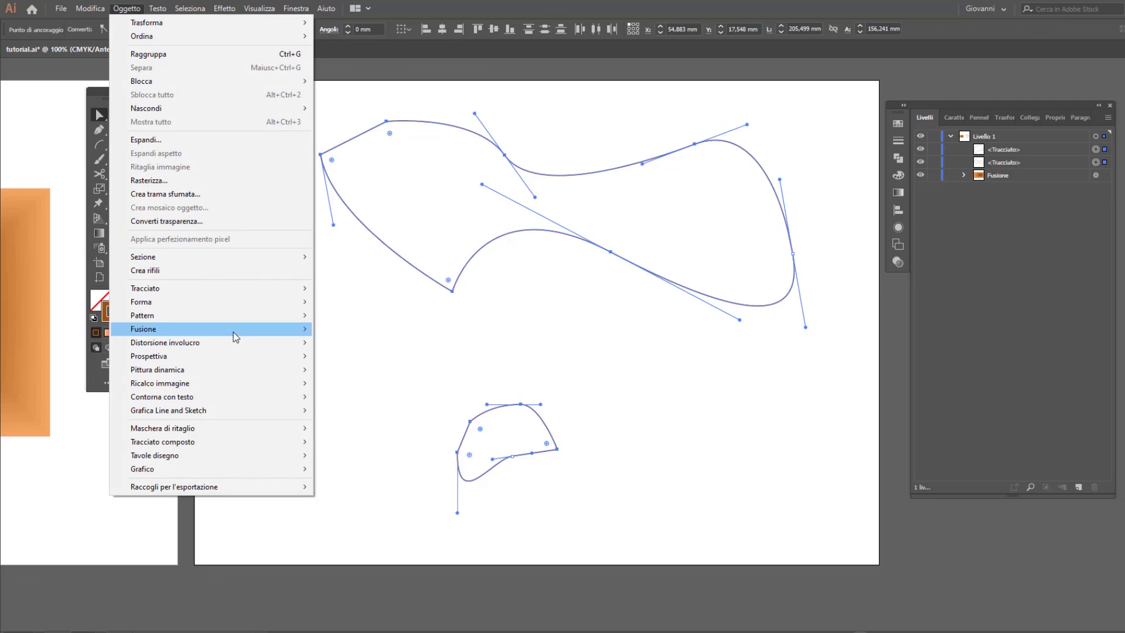
{"action": "mouse_move", "coordinate": [211, 328]}
{"action": "left_click", "coordinate": [376, 330]}
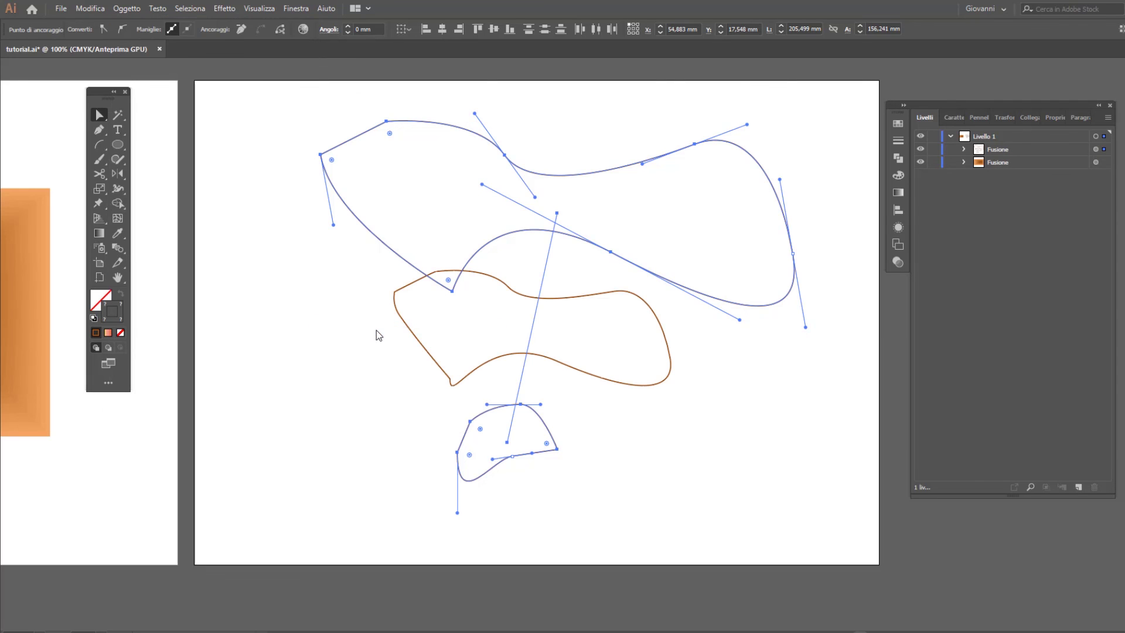
{"action": "left_click", "coordinate": [120, 10]}
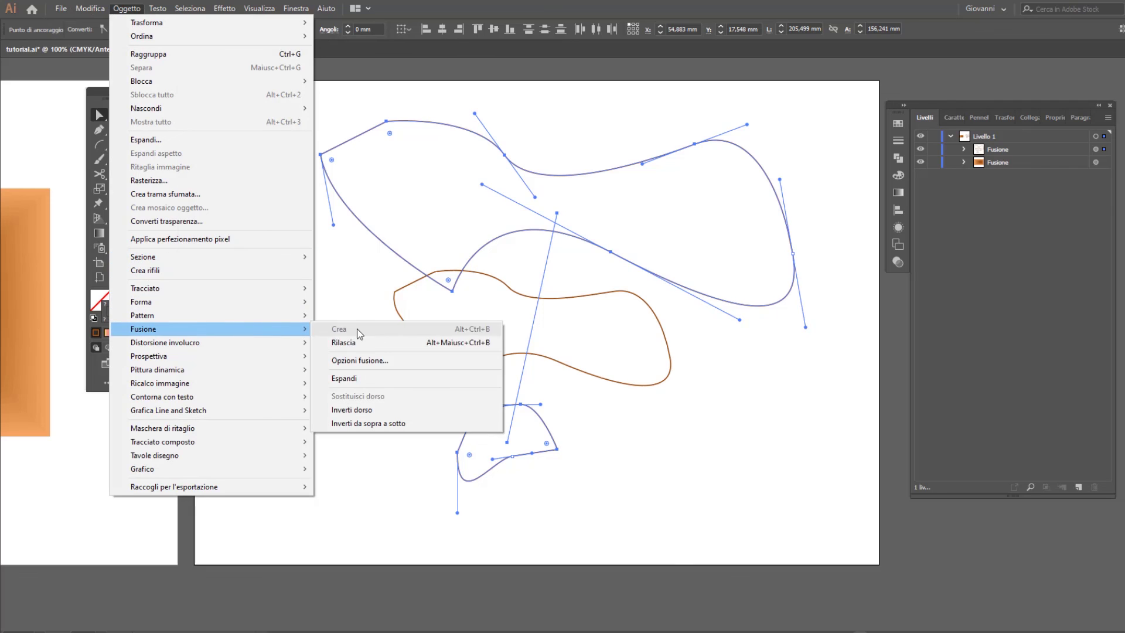
{"action": "left_click", "coordinate": [397, 365]}
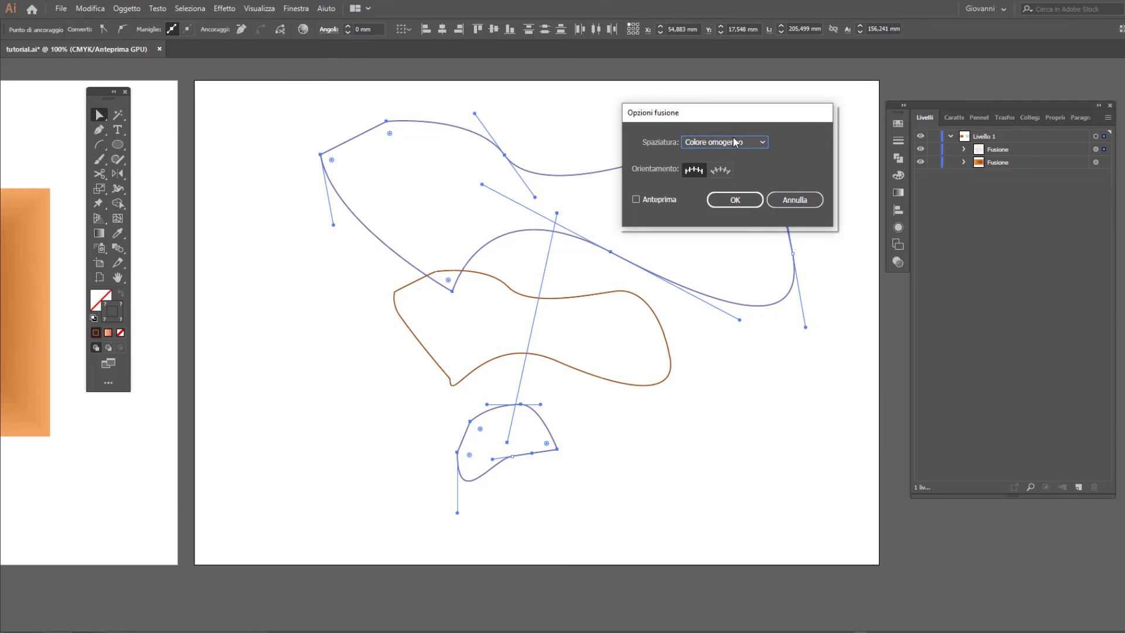
{"action": "left_click", "coordinate": [735, 142]}
{"action": "left_click", "coordinate": [755, 155]}
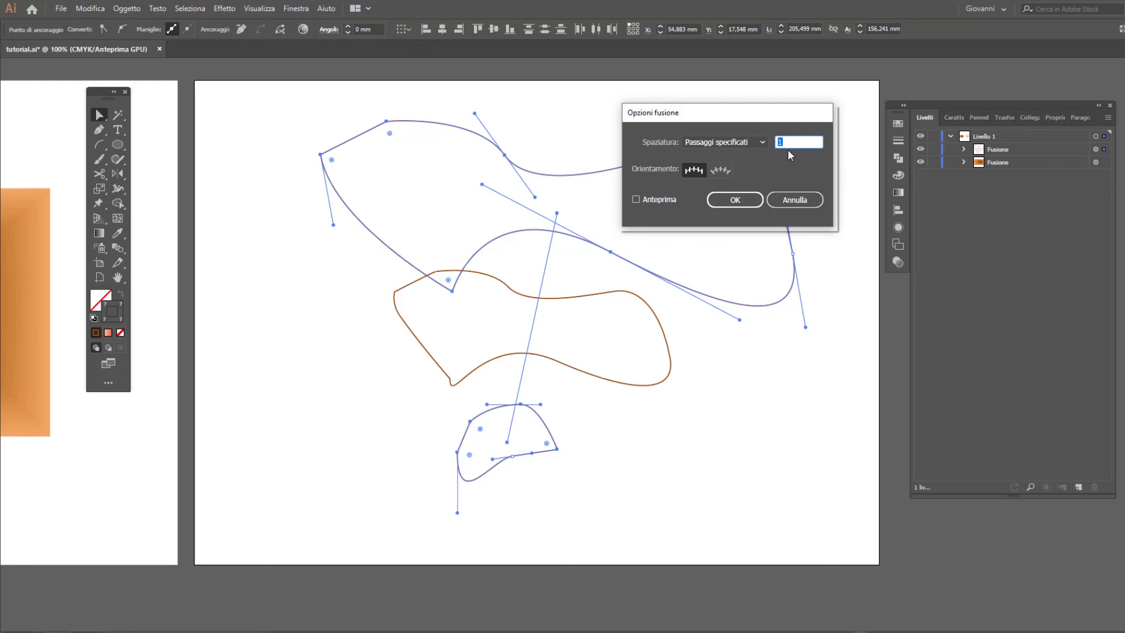
{"action": "left_click", "coordinate": [658, 201]}
{"action": "left_click", "coordinate": [738, 201]}
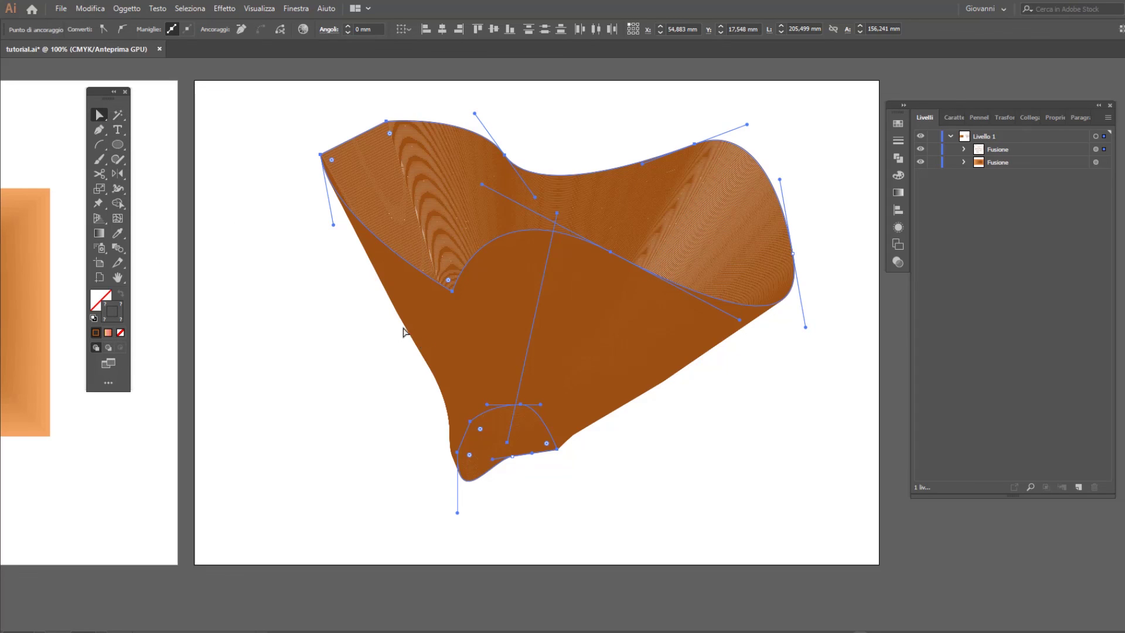
Drag the small end outline's curve to round the ribbon tip, then select the whole blend.
{"action": "left_click", "coordinate": [522, 405]}
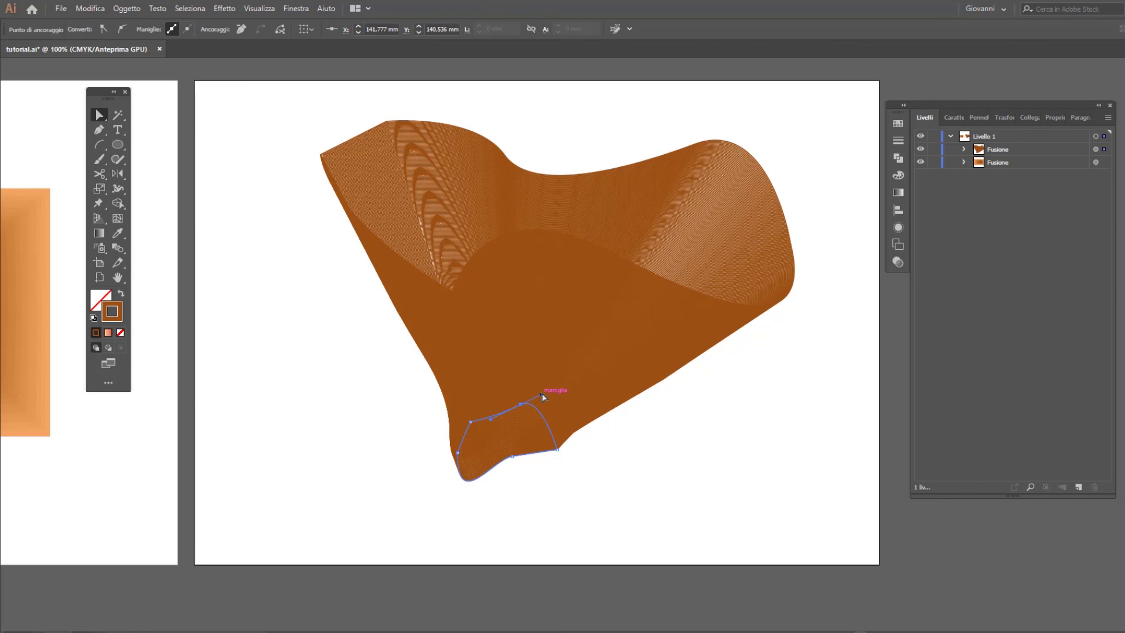
{"action": "mouse_move", "coordinate": [540, 398]}
{"action": "left_mouse_down"}
{"action": "mouse_move", "coordinate": [487, 497]}
{"action": "mouse_move", "coordinate": [463, 473]}
{"action": "left_mouse_up"}
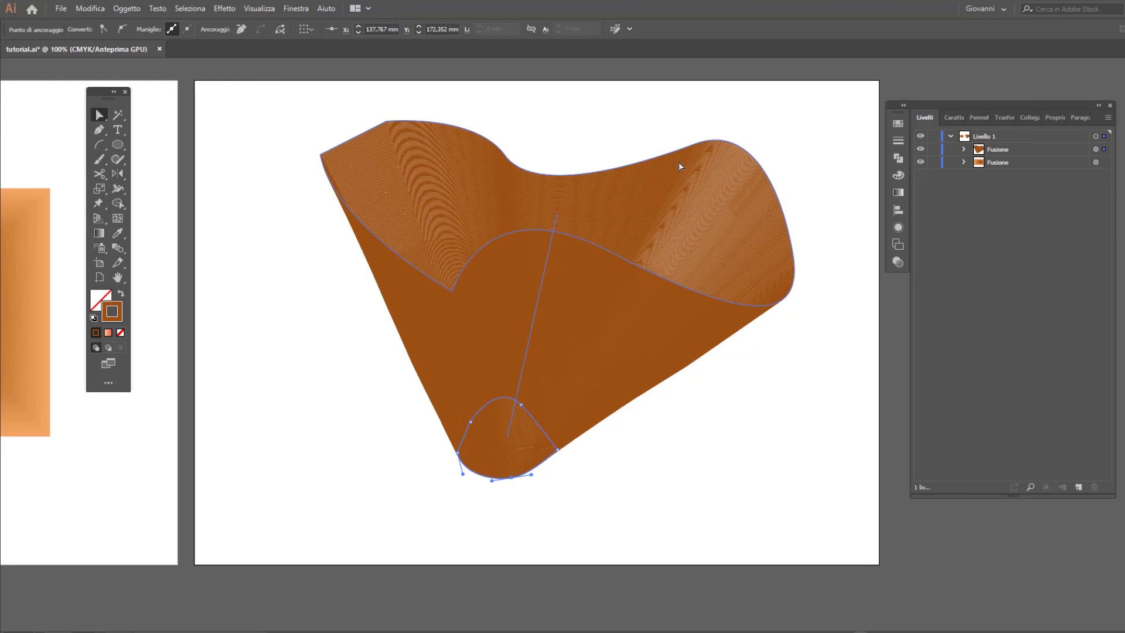
{"action": "left_click", "coordinate": [615, 341]}
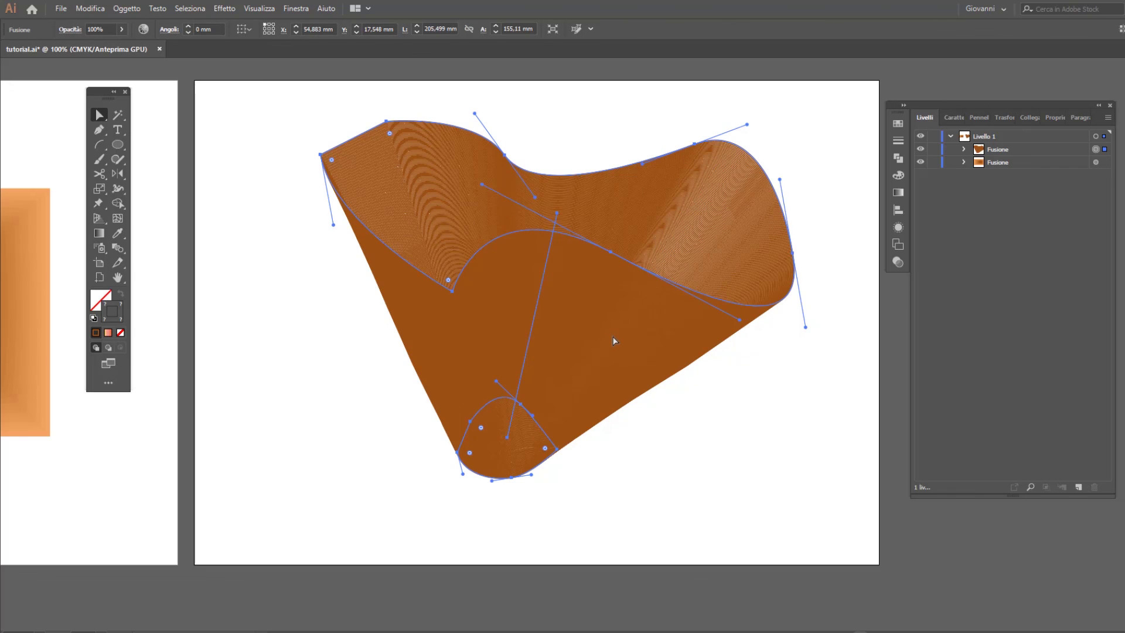
Replace the ribbon blend's solid brown fill with the yellow-to-pink-to-red gradient swatch and deselect it.
{"action": "left_click", "coordinate": [898, 192]}
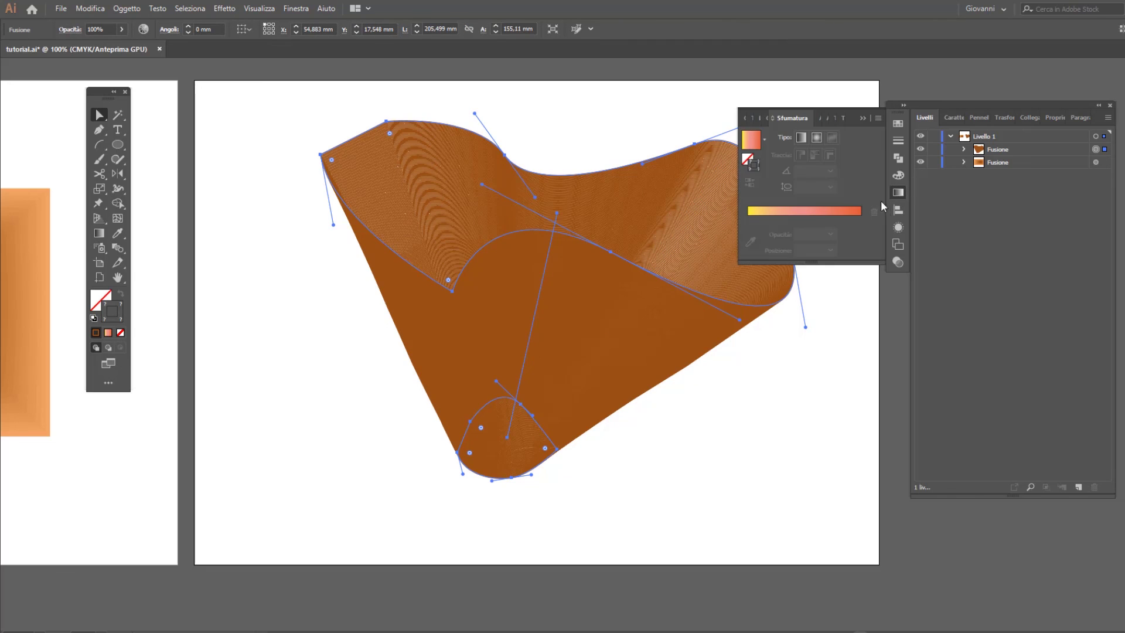
{"action": "left_click", "coordinate": [752, 138]}
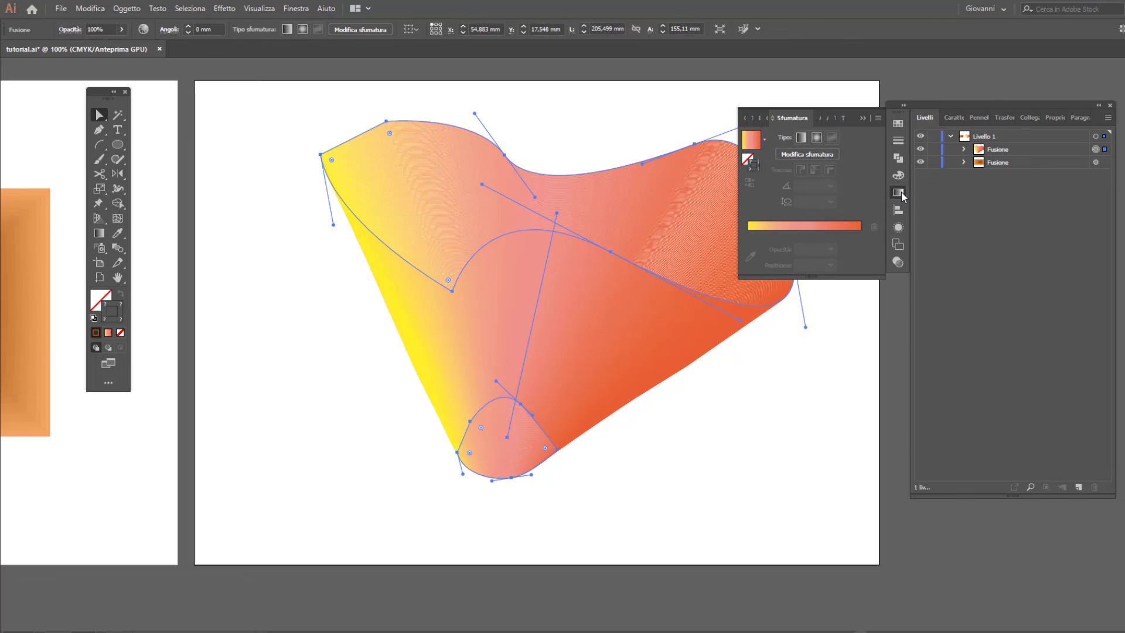
{"action": "left_click", "coordinate": [228, 231]}
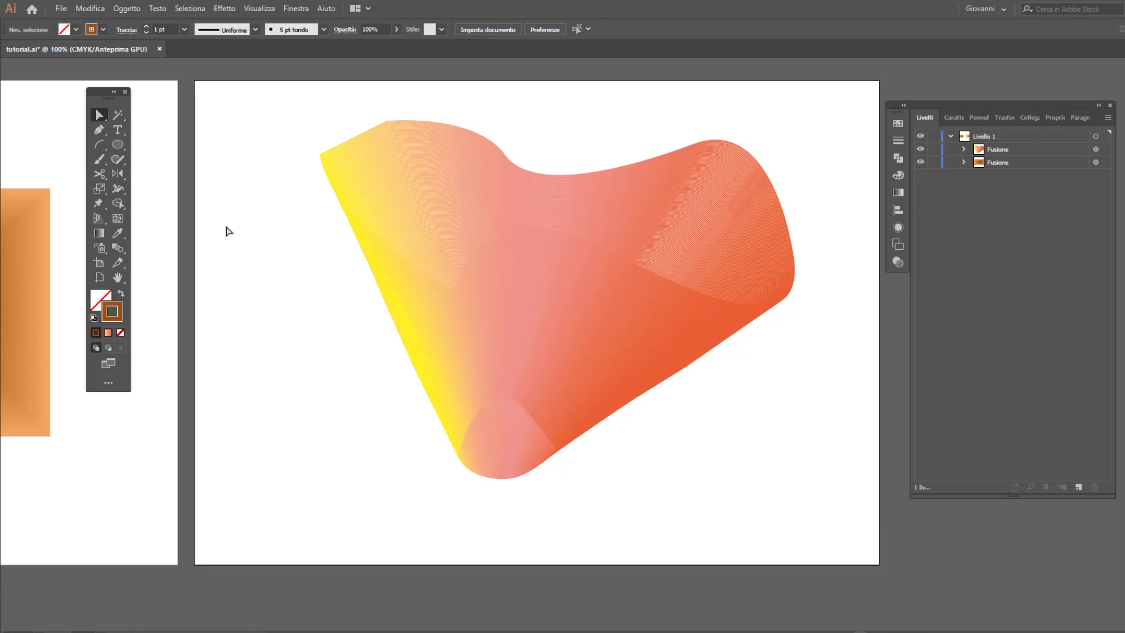